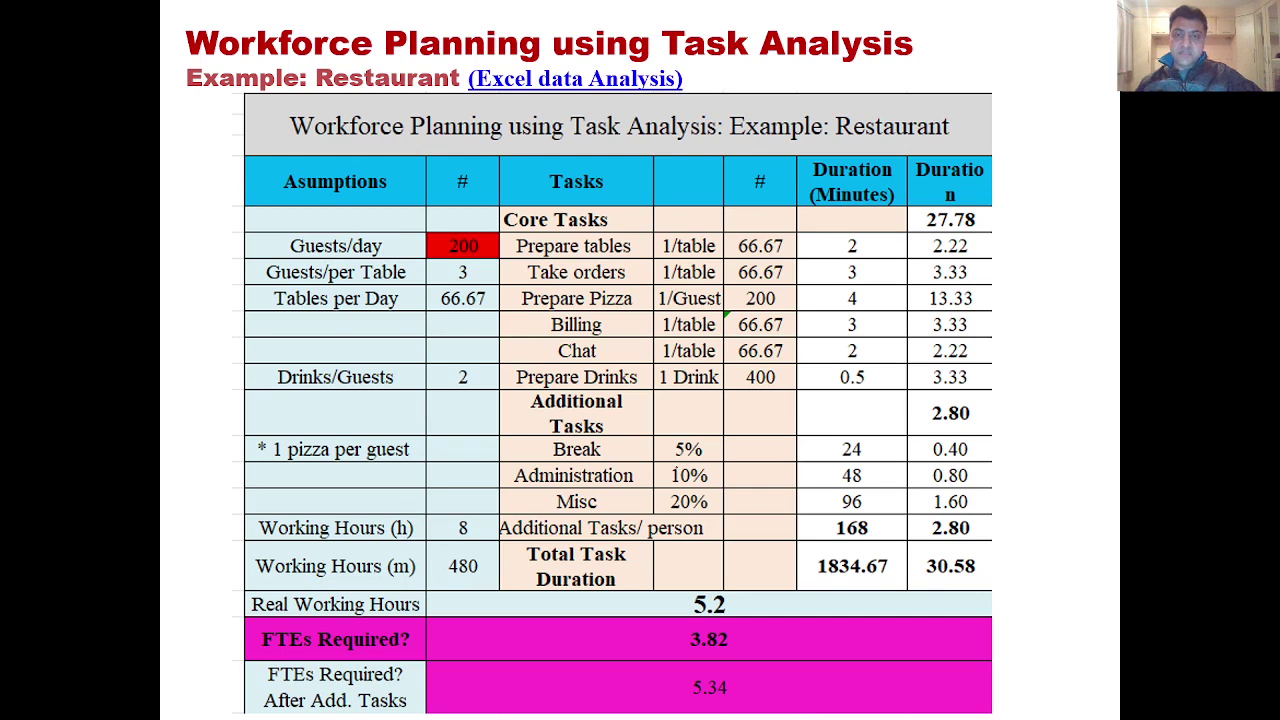
# - Pen-mark the 10% Administration share, 8 working hours and 200 guests/day on the slide, then erase the ink
pyautogui.moveTo(676, 467); pyautogui.dragTo(654, 481)
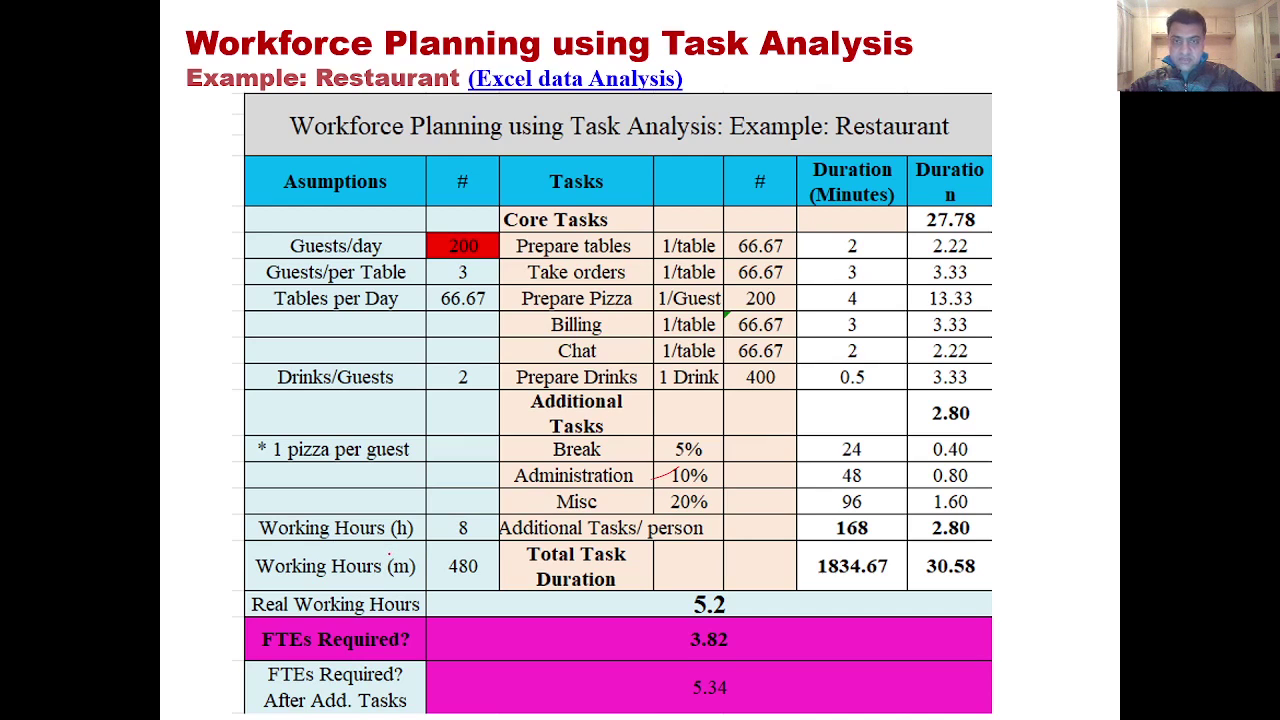
pyautogui.moveTo(433, 518); pyautogui.dragTo(428, 538)
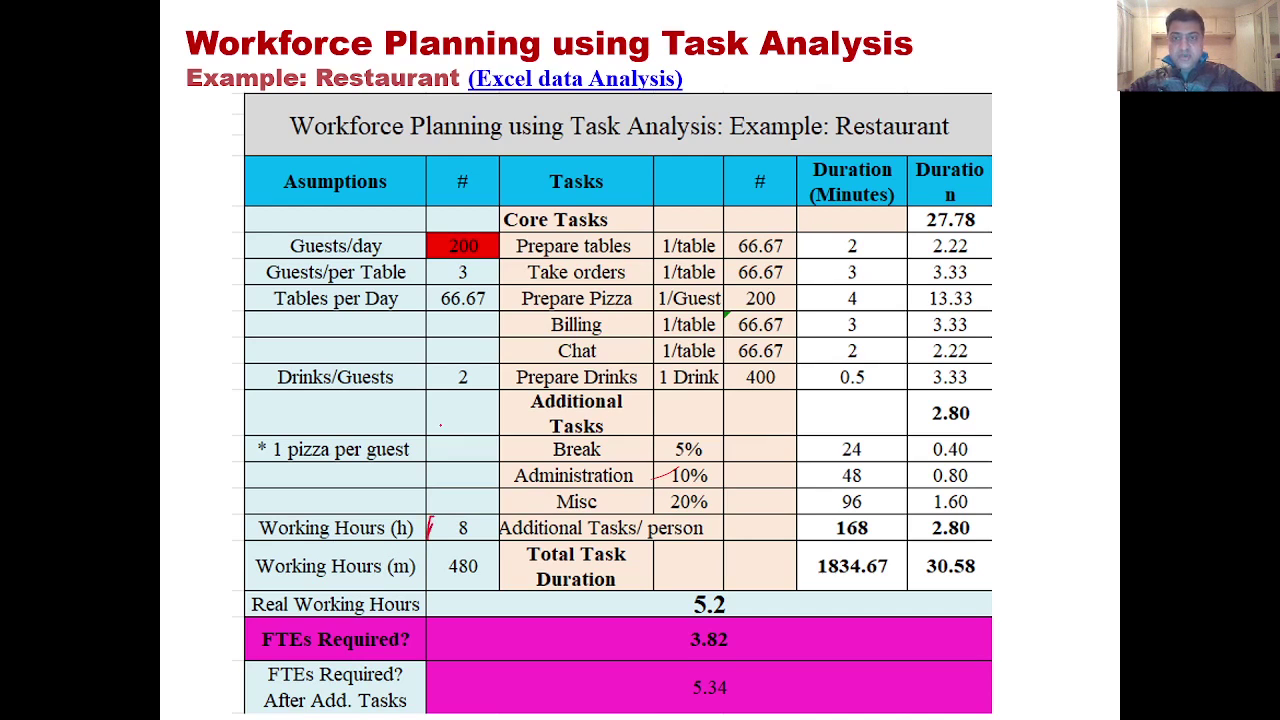
pyautogui.moveTo(474, 232)
pyautogui.mouseDown()
pyautogui.moveTo(464, 224)
pyautogui.moveTo(445, 265)
pyautogui.moveTo(470, 232)
pyautogui.moveTo(481, 247)
pyautogui.mouseUp()
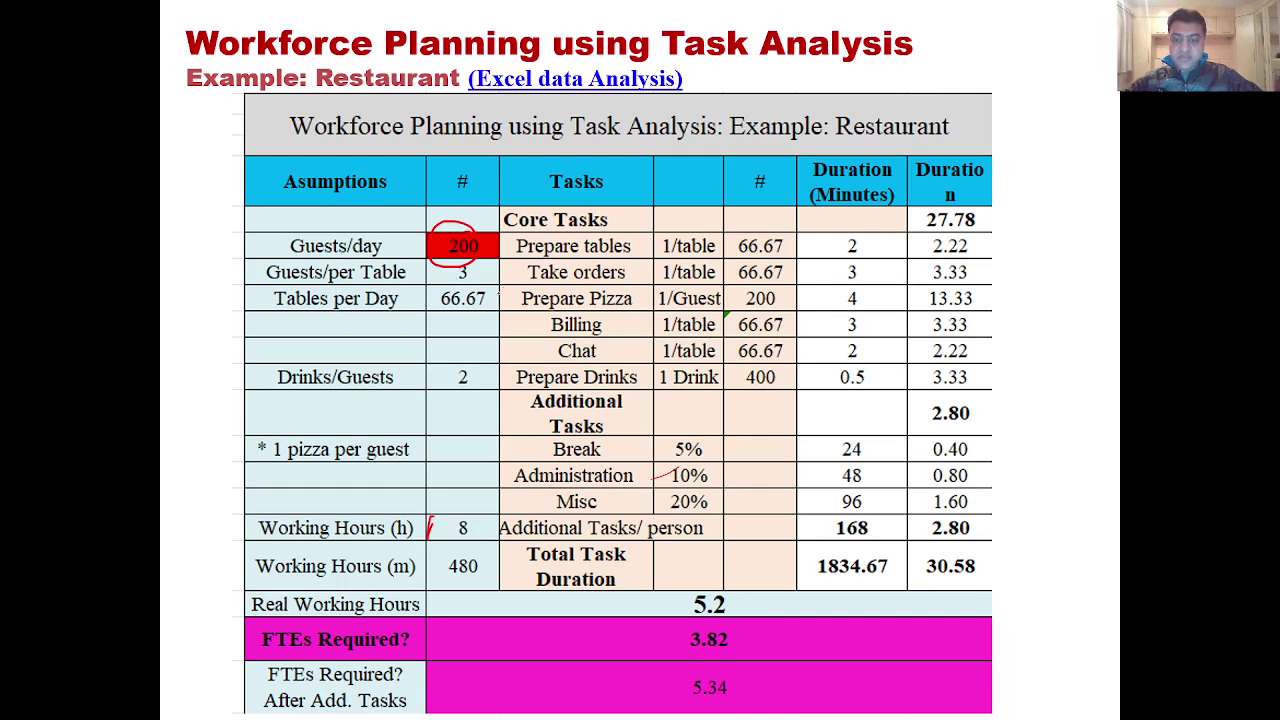
pyautogui.press('e')
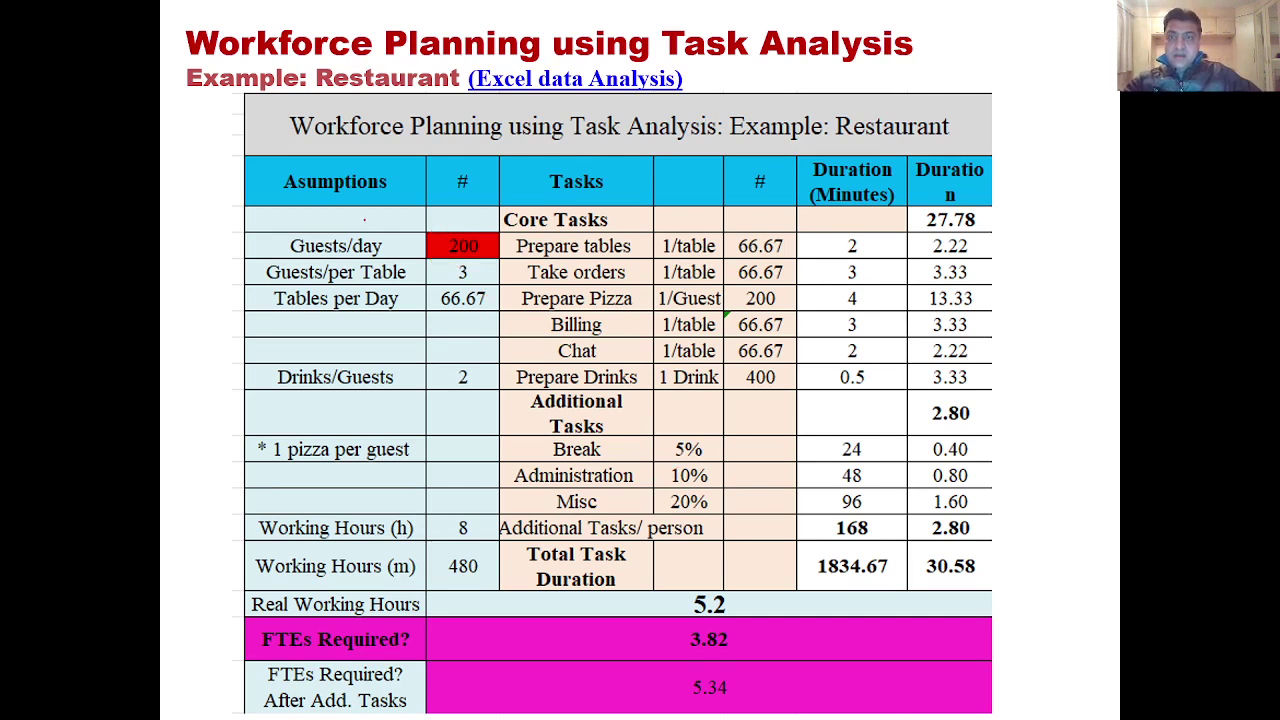
# - Circle the Asumptions column, 8 hours, FTEs and 200 guests/day with the pen, then erase everything
pyautogui.moveTo(410, 163)
pyautogui.mouseDown()
pyautogui.moveTo(411, 506)
pyautogui.moveTo(278, 516)
pyautogui.moveTo(224, 405)
pyautogui.moveTo(216, 200)
pyautogui.moveTo(336, 152)
pyautogui.moveTo(411, 168)
pyautogui.mouseUp()
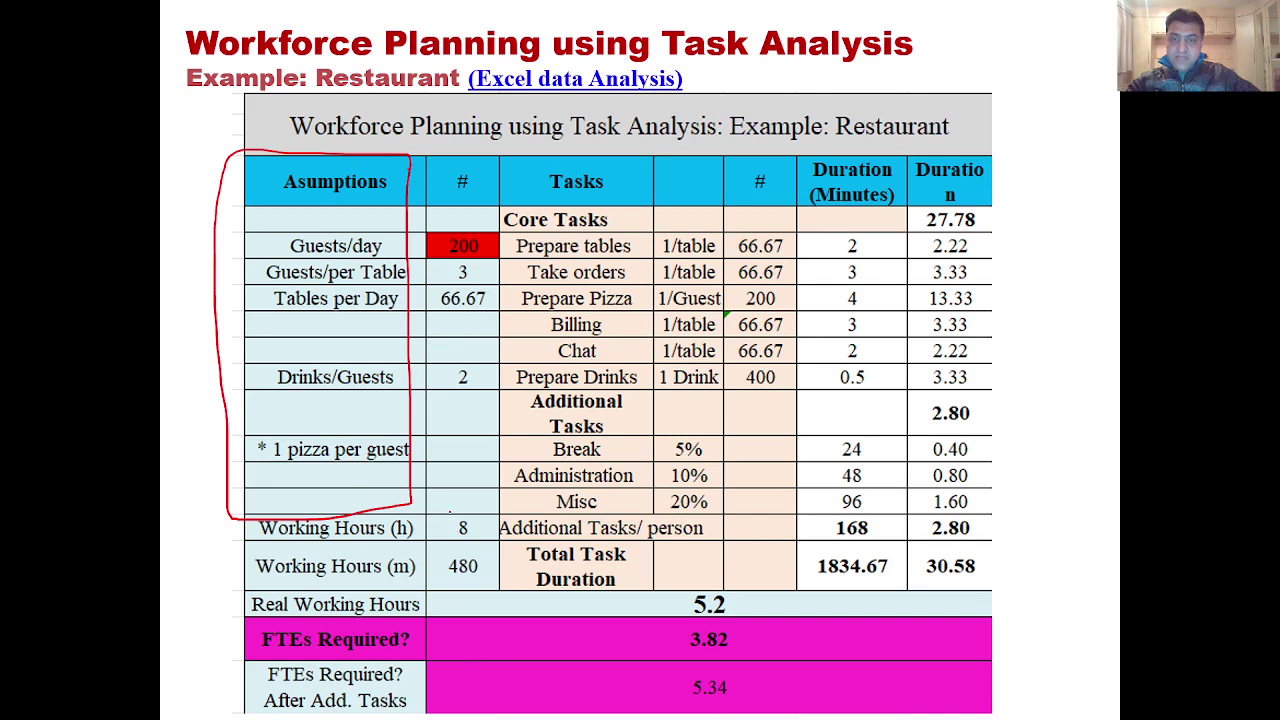
pyautogui.moveTo(411, 546)
pyautogui.mouseDown()
pyautogui.moveTo(488, 541)
pyautogui.moveTo(438, 522)
pyautogui.moveTo(486, 526)
pyautogui.moveTo(452, 520)
pyautogui.mouseUp()
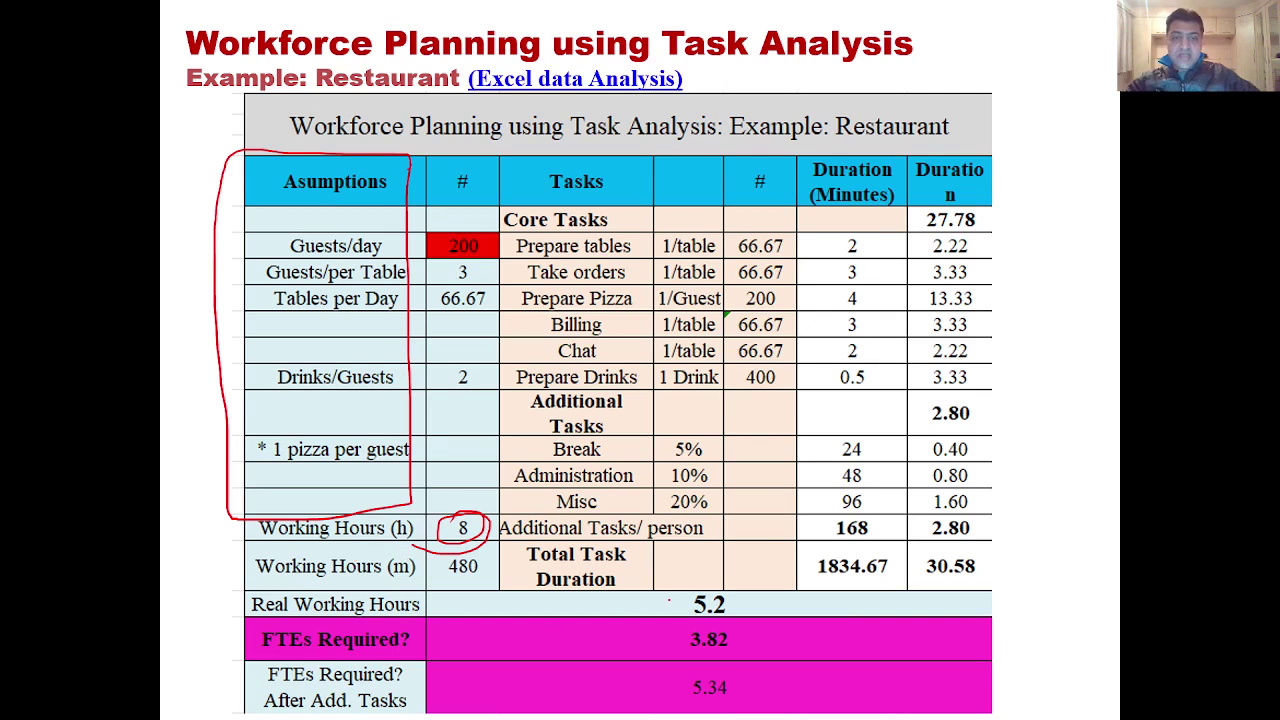
pyautogui.moveTo(312, 622)
pyautogui.mouseDown()
pyautogui.moveTo(286, 620)
pyautogui.moveTo(258, 654)
pyautogui.moveTo(316, 640)
pyautogui.moveTo(294, 626)
pyautogui.mouseUp()
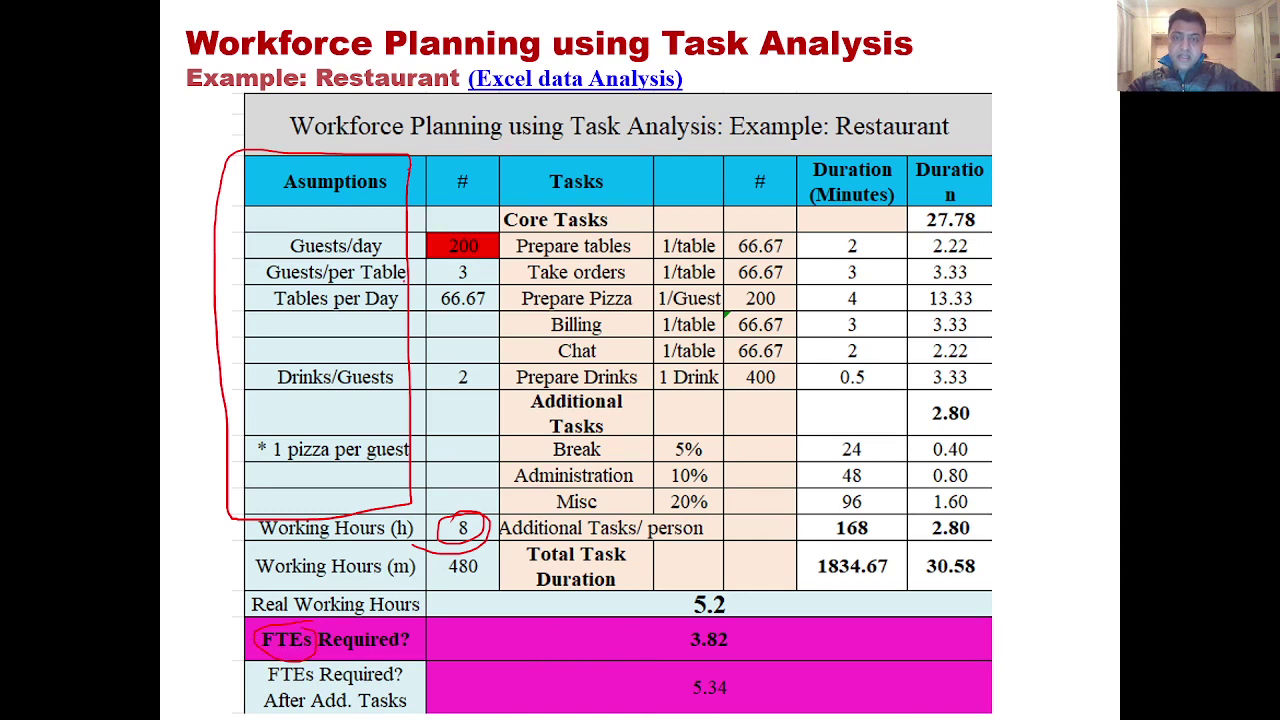
pyautogui.moveTo(483, 229)
pyautogui.mouseDown()
pyautogui.moveTo(438, 240)
pyautogui.moveTo(487, 257)
pyautogui.mouseUp()
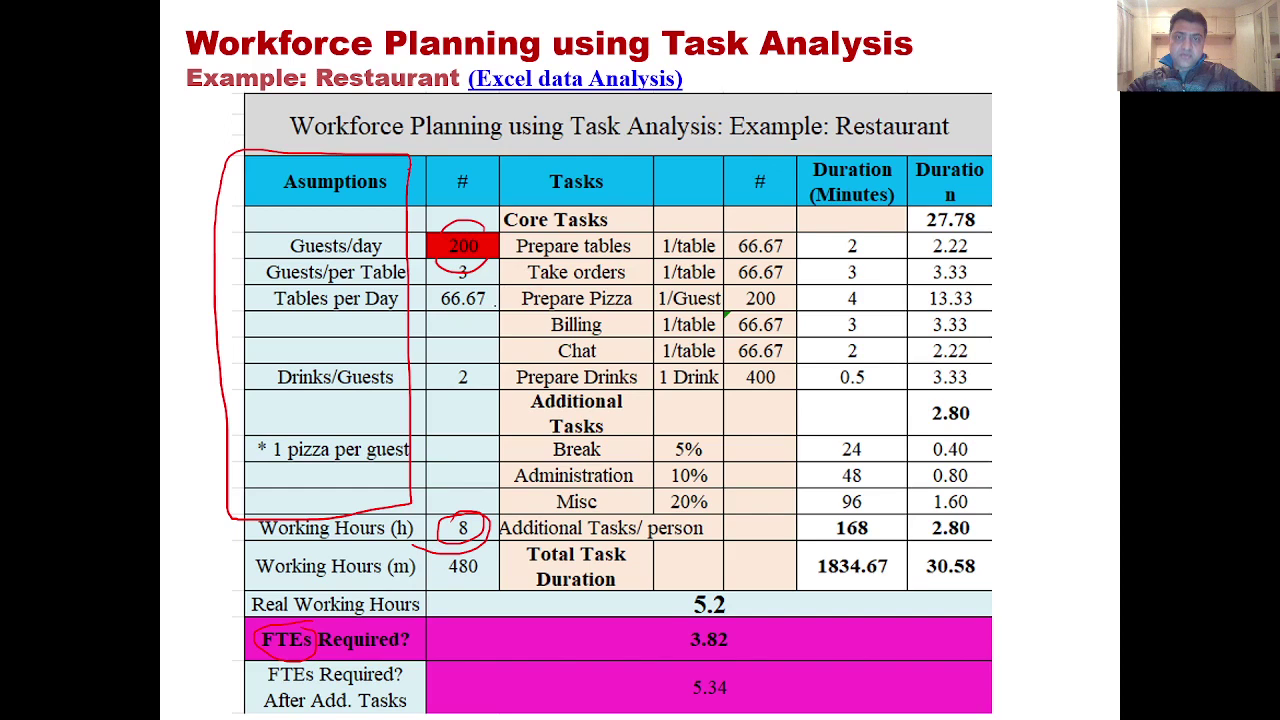
pyautogui.press('e')
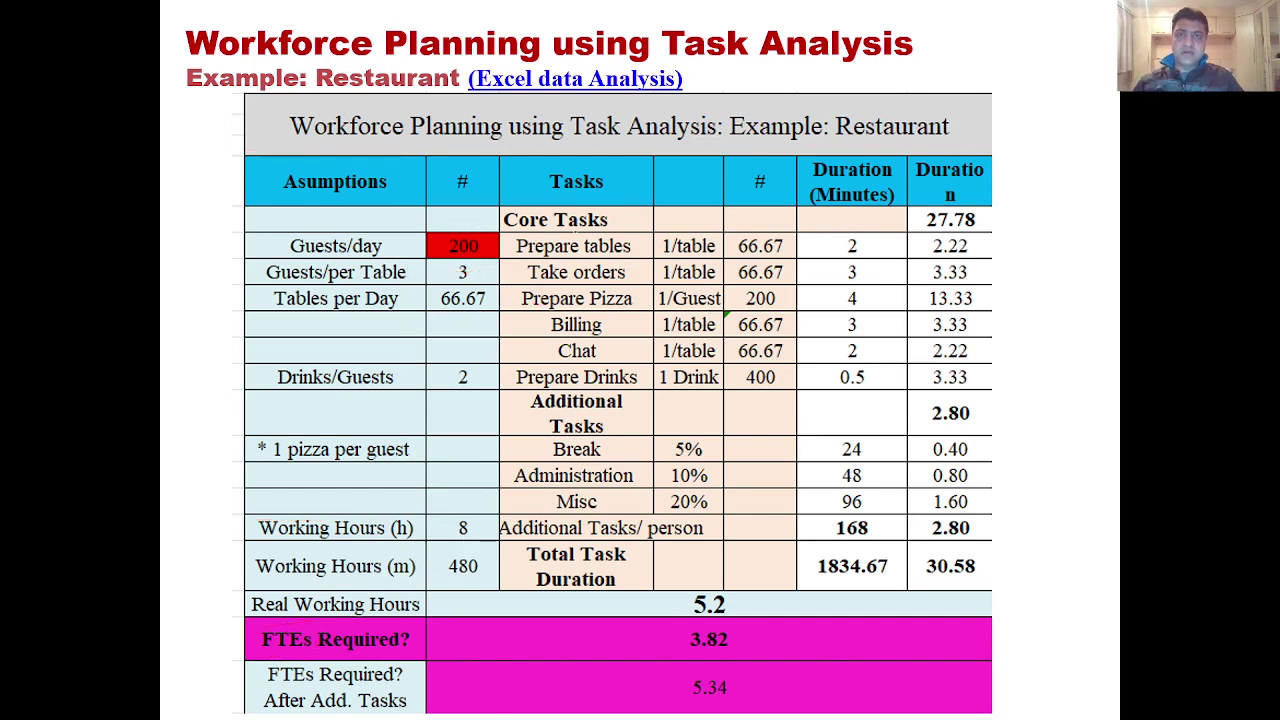
# - Open the linked Excel workbook and set Guests/day in C13 to 500, giving 9.03 FTEs
pyautogui.click(632, 86)
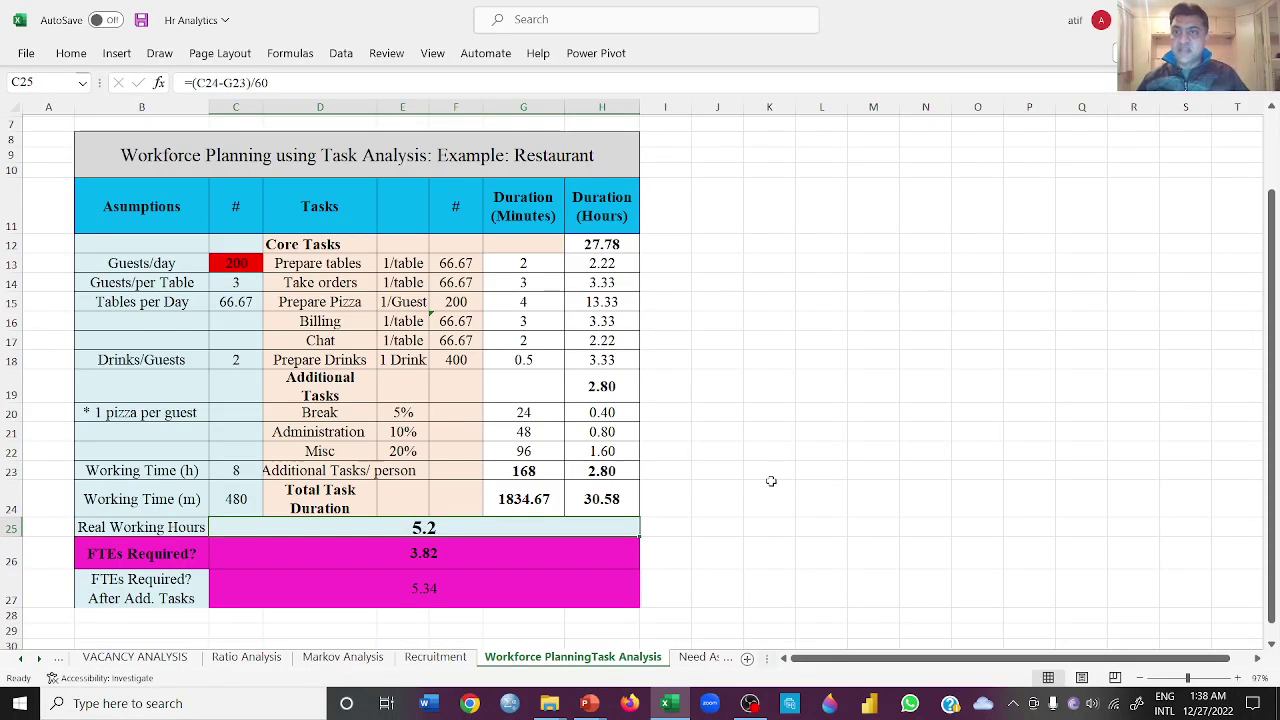
pyautogui.click(341, 147)
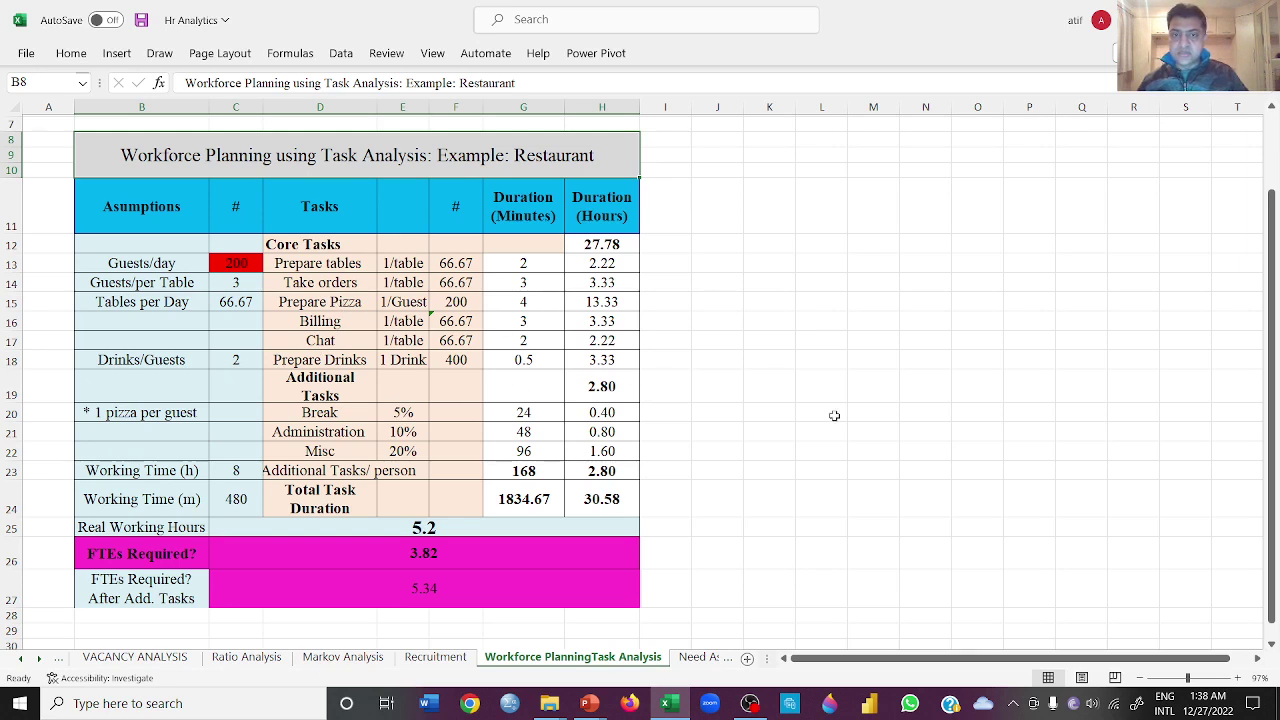
pyautogui.click(252, 265)
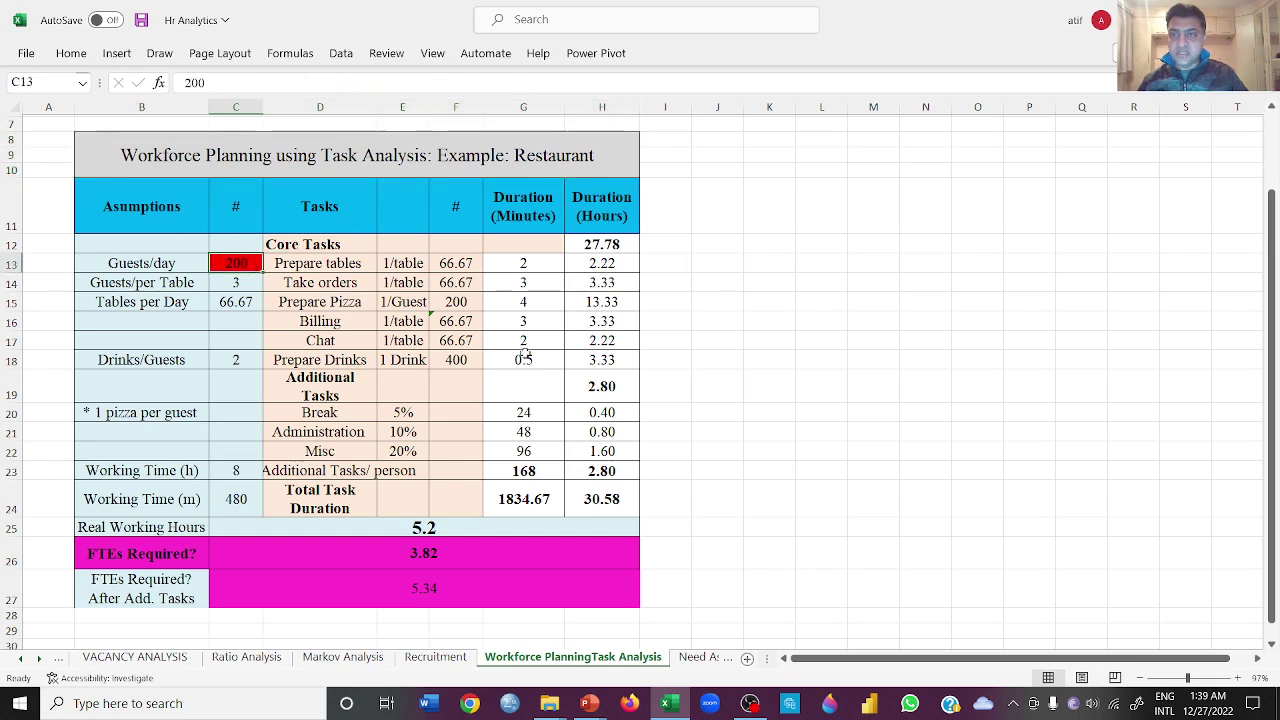
pyautogui.write('500')
pyautogui.press('Return')
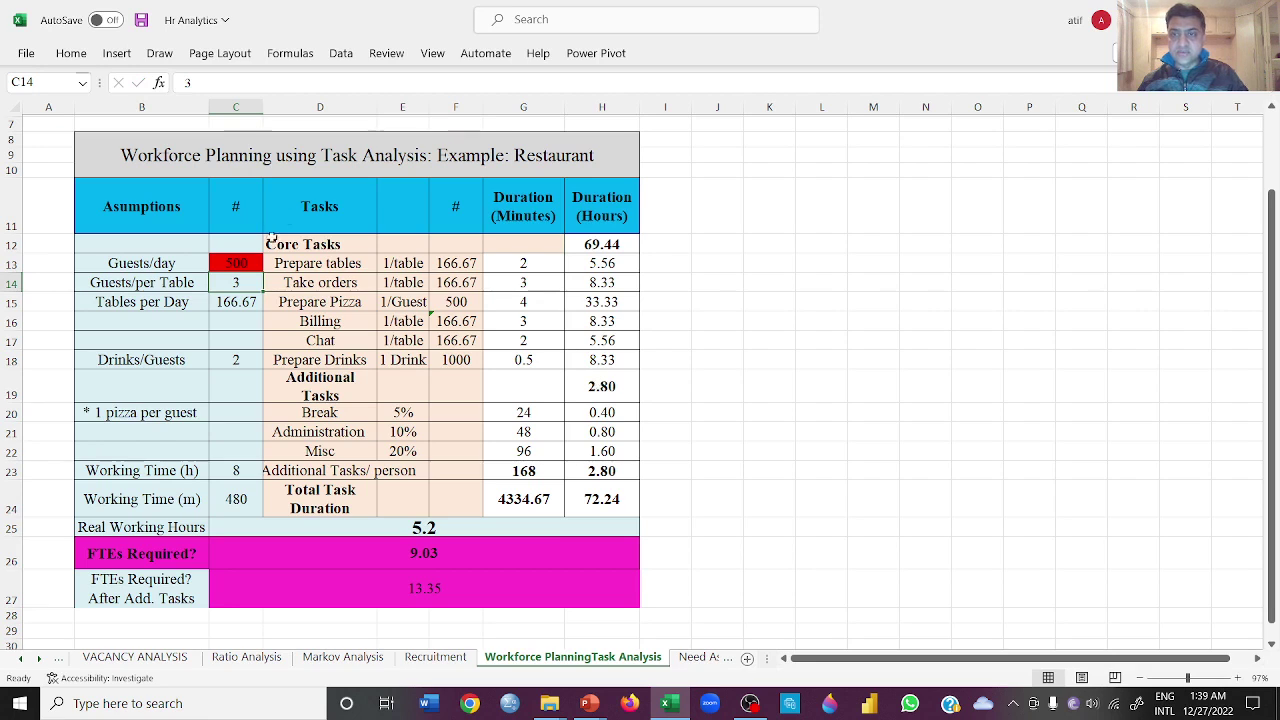
# - Restore Guests/day in C13 to 200, bringing FTEs Required back to 3.82
pyautogui.click(251, 263)
pyautogui.write('200')
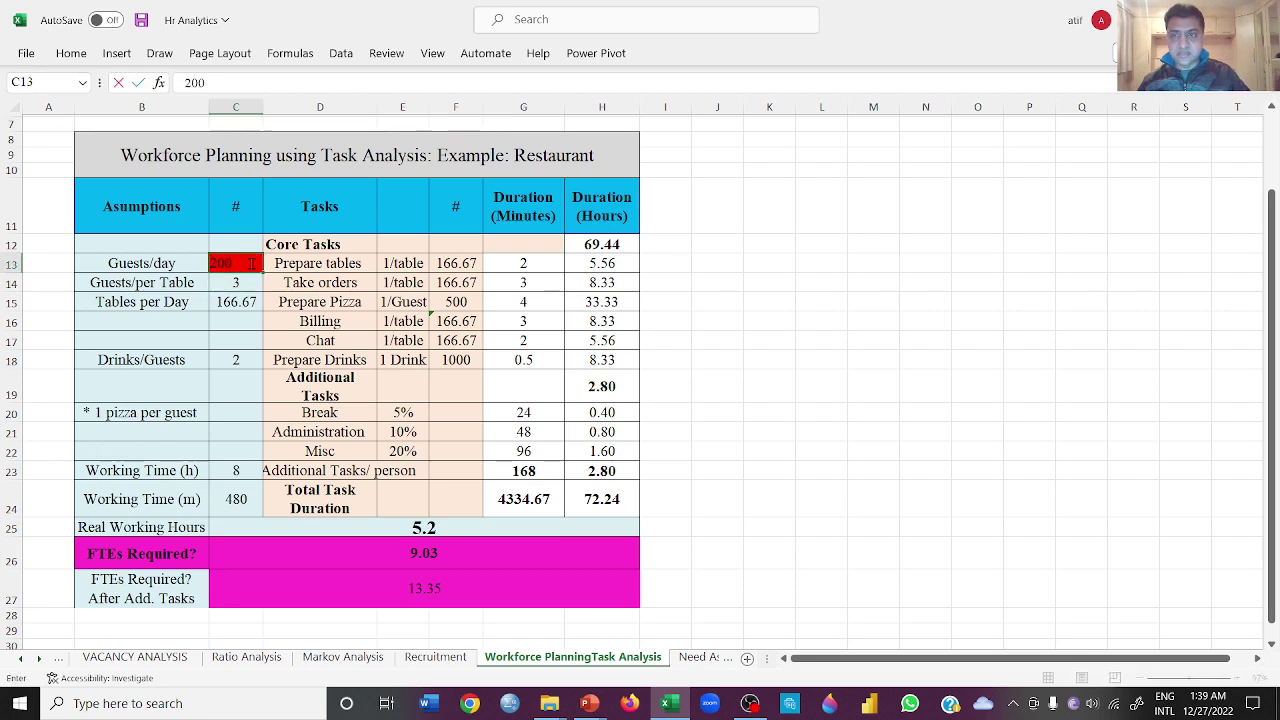
pyautogui.press('Return')
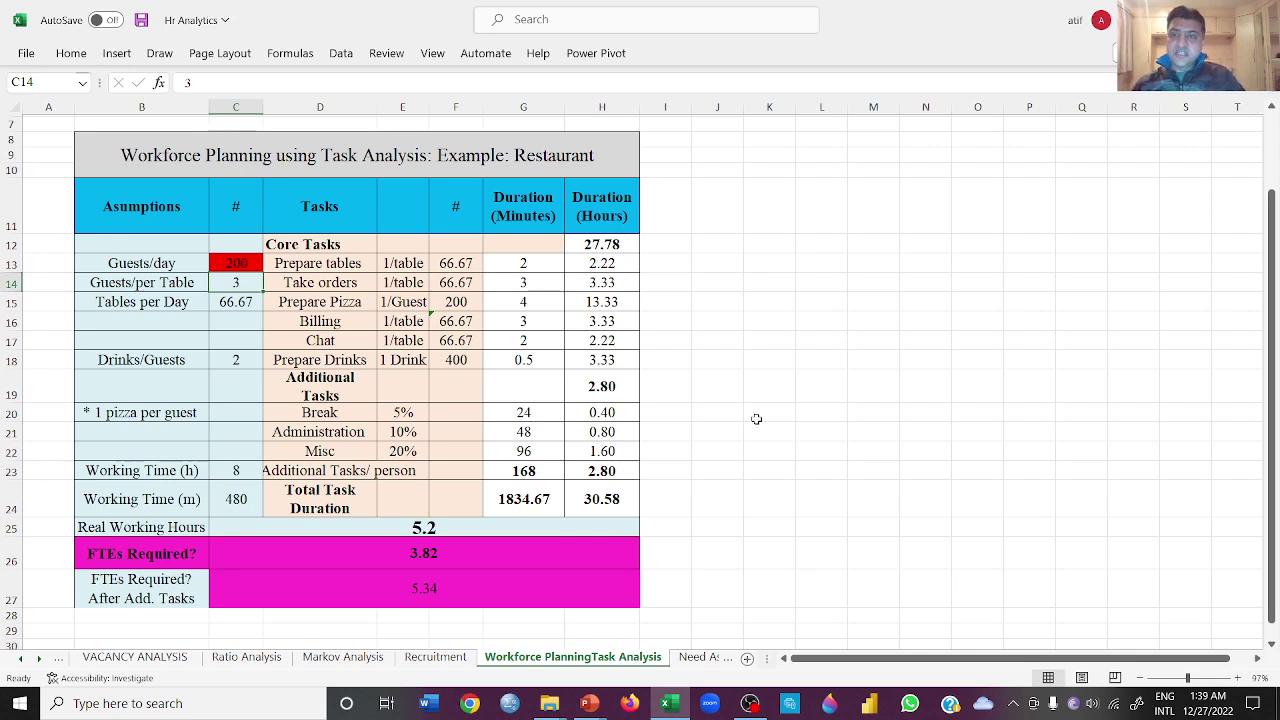
pyautogui.click(252, 261)
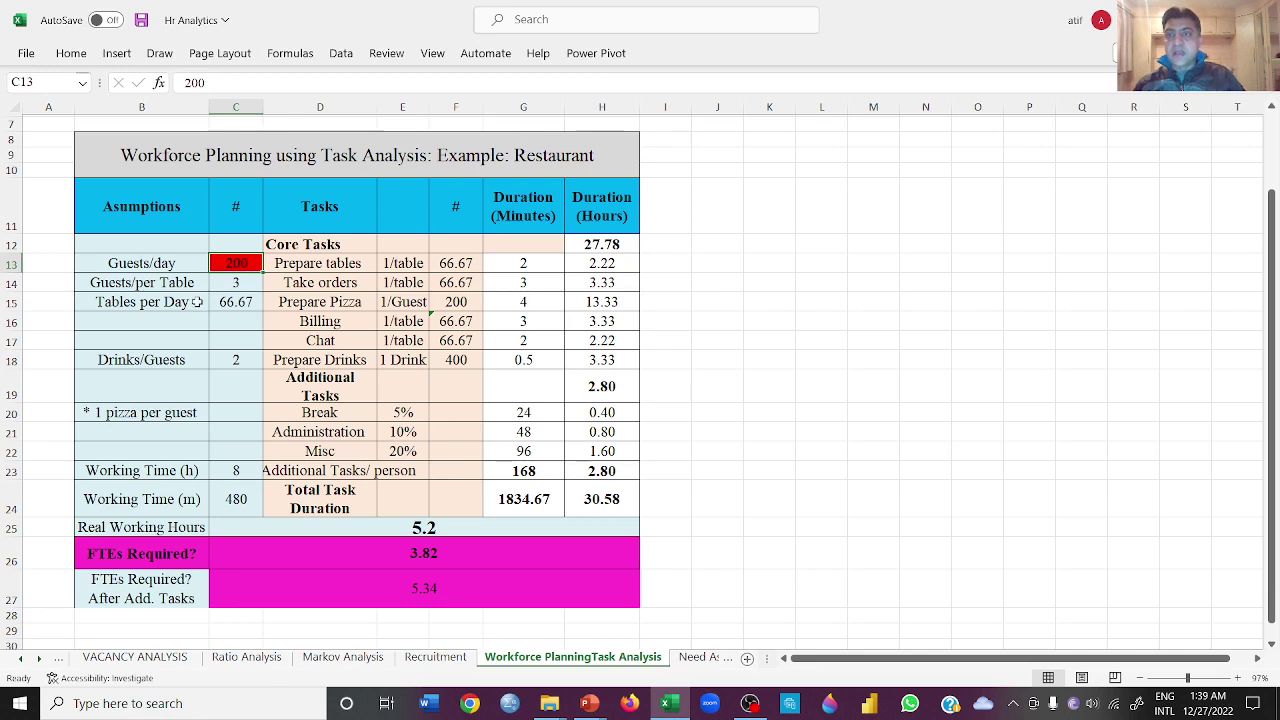
pyautogui.click(171, 267)
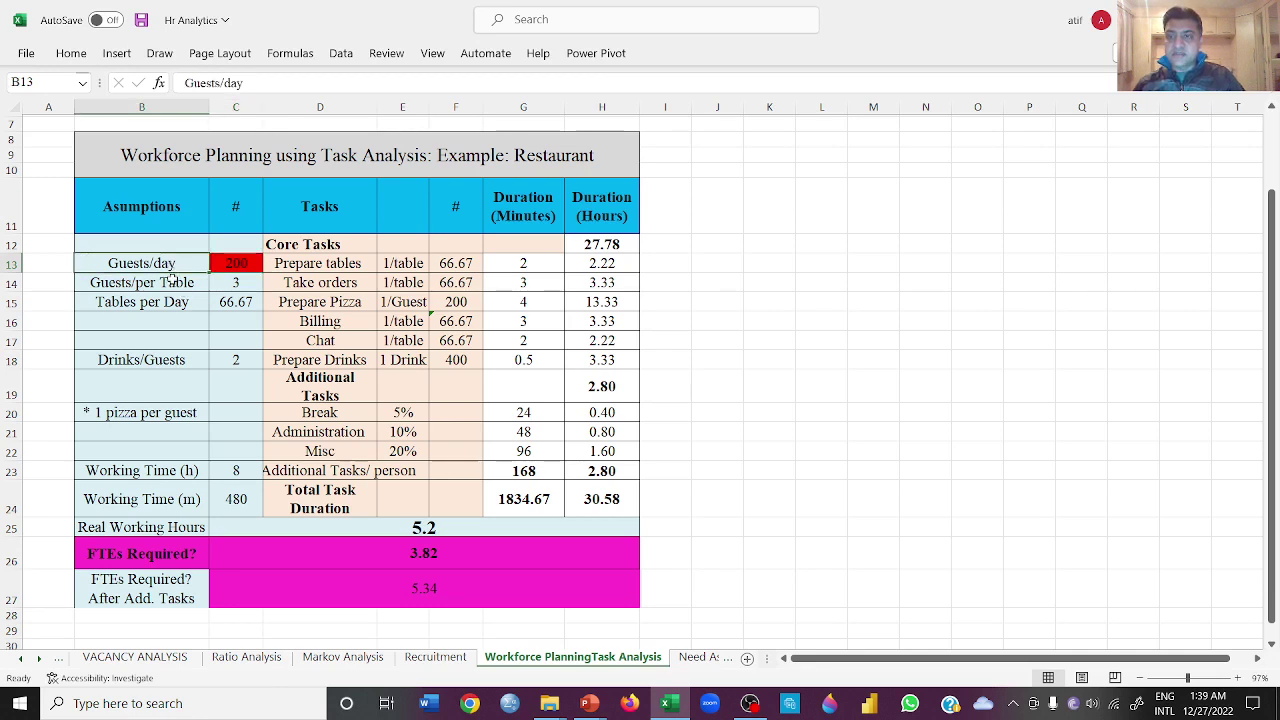
pyautogui.click(172, 281)
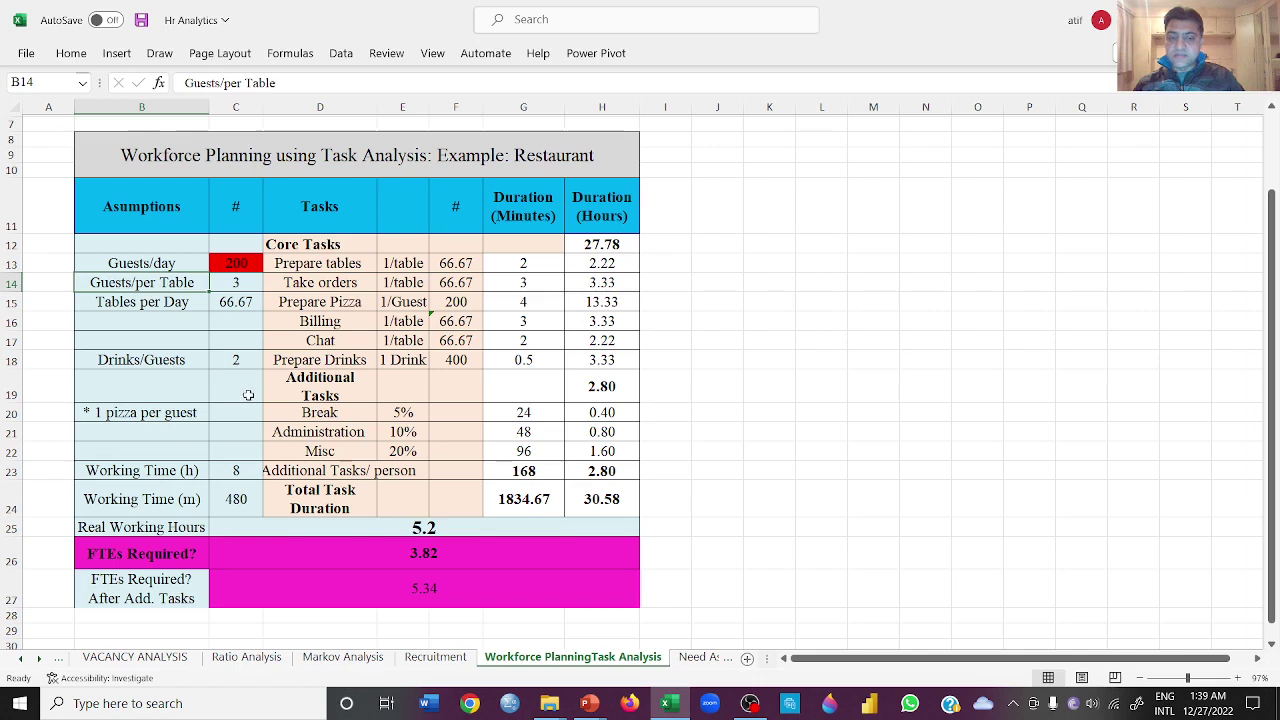
pyautogui.moveTo(180, 283); pyautogui.dragTo(236, 284)
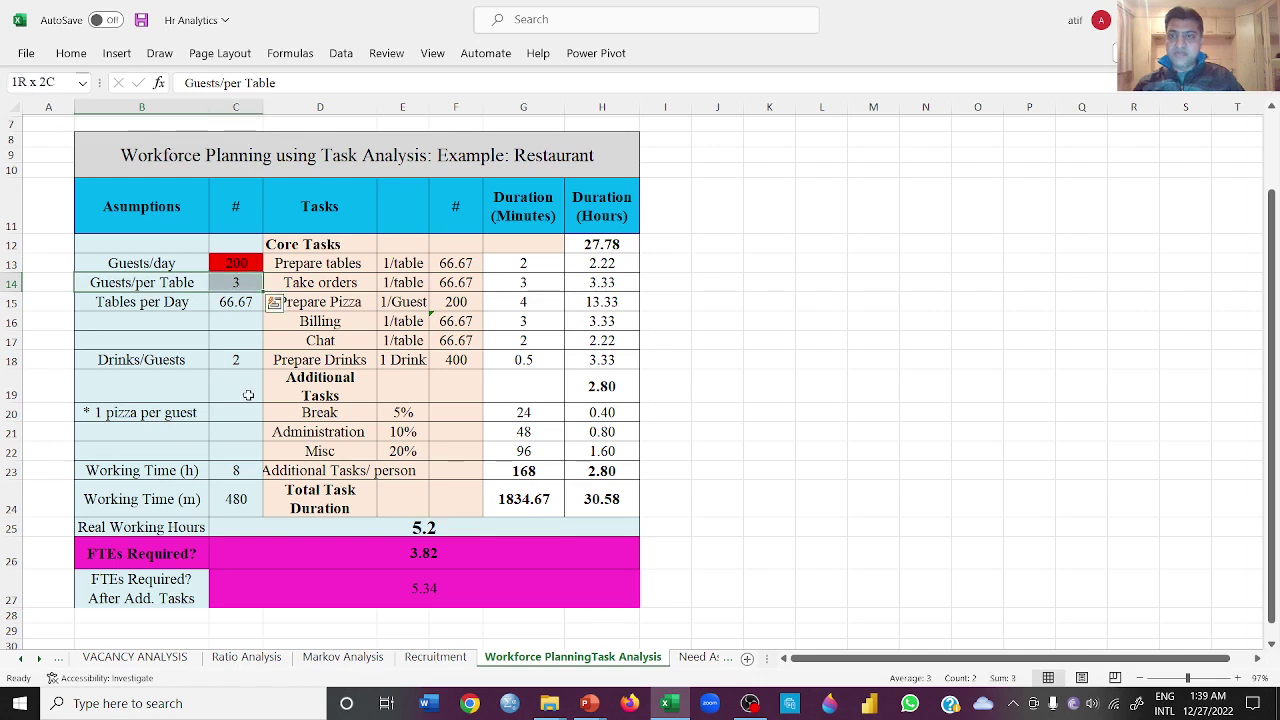
pyautogui.click(239, 260)
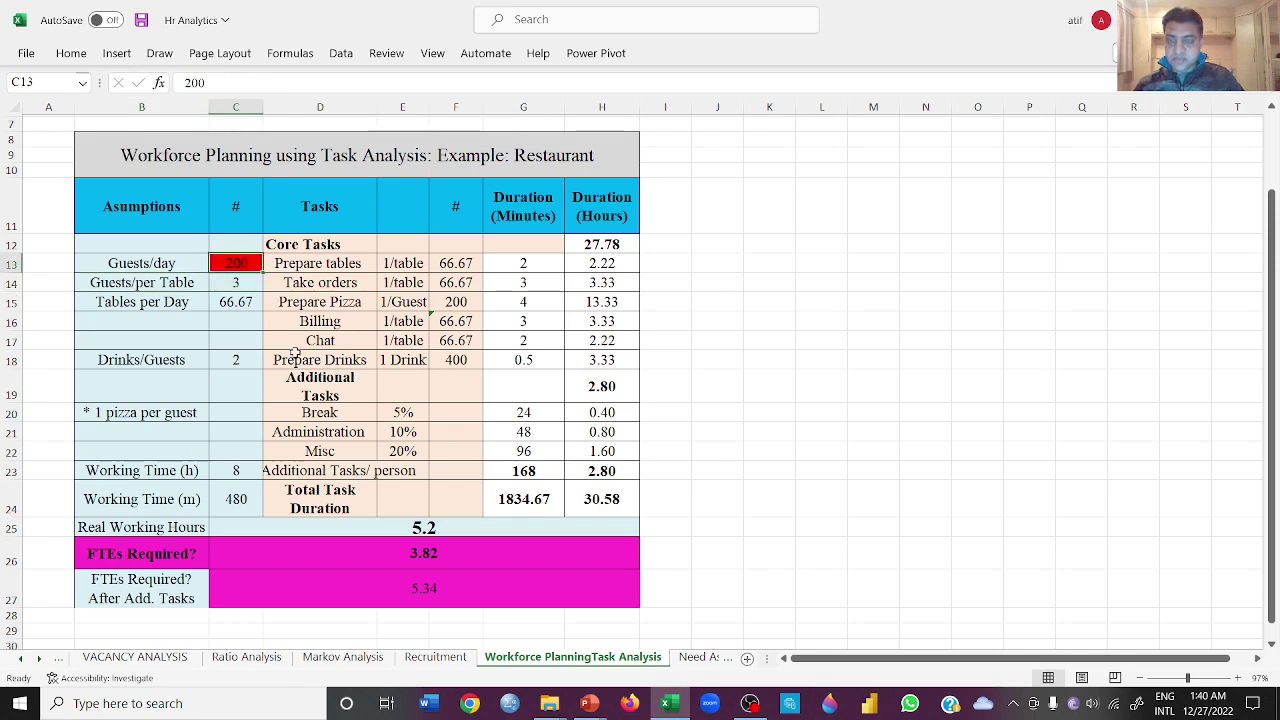
pyautogui.click(237, 283)
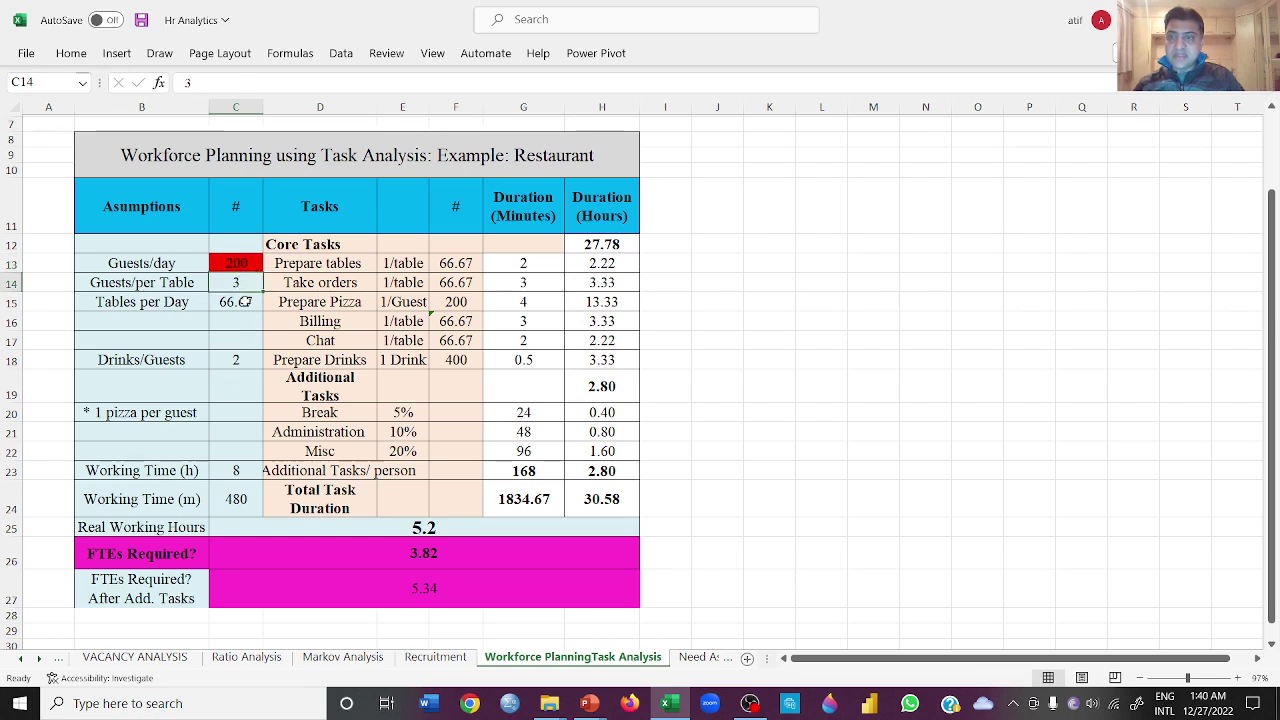
pyautogui.click(244, 301)
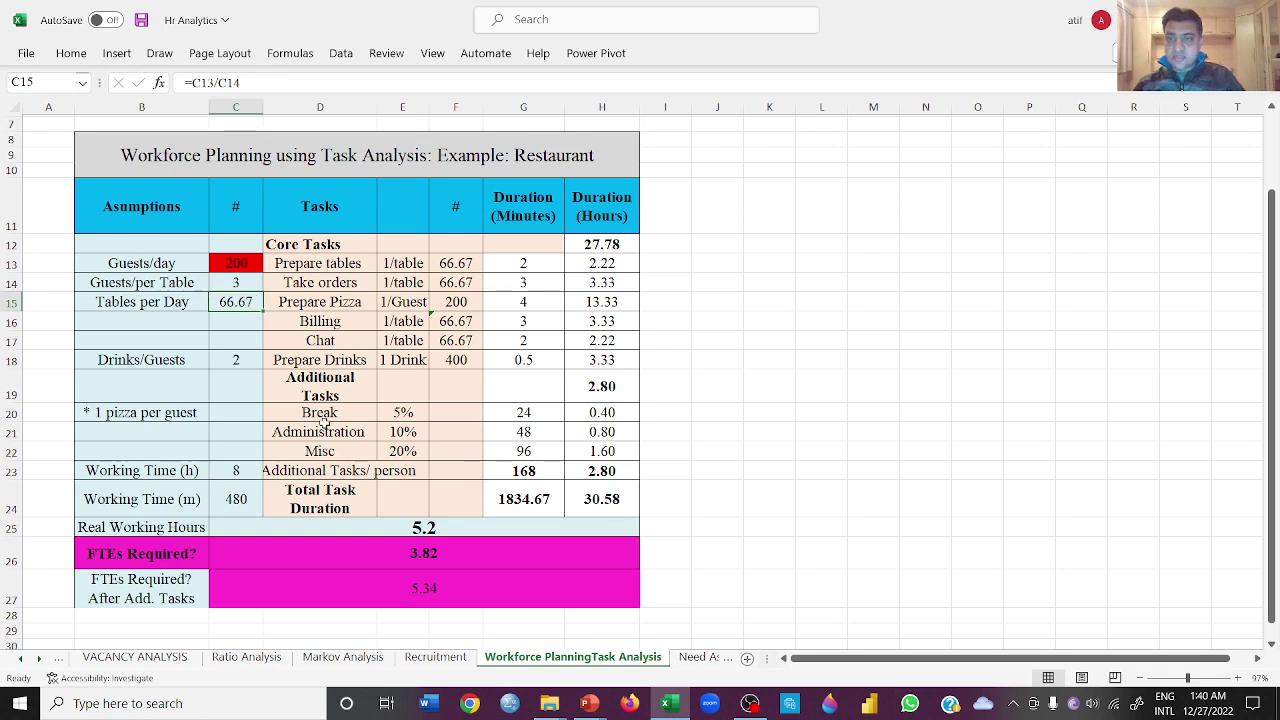
pyautogui.click(158, 364)
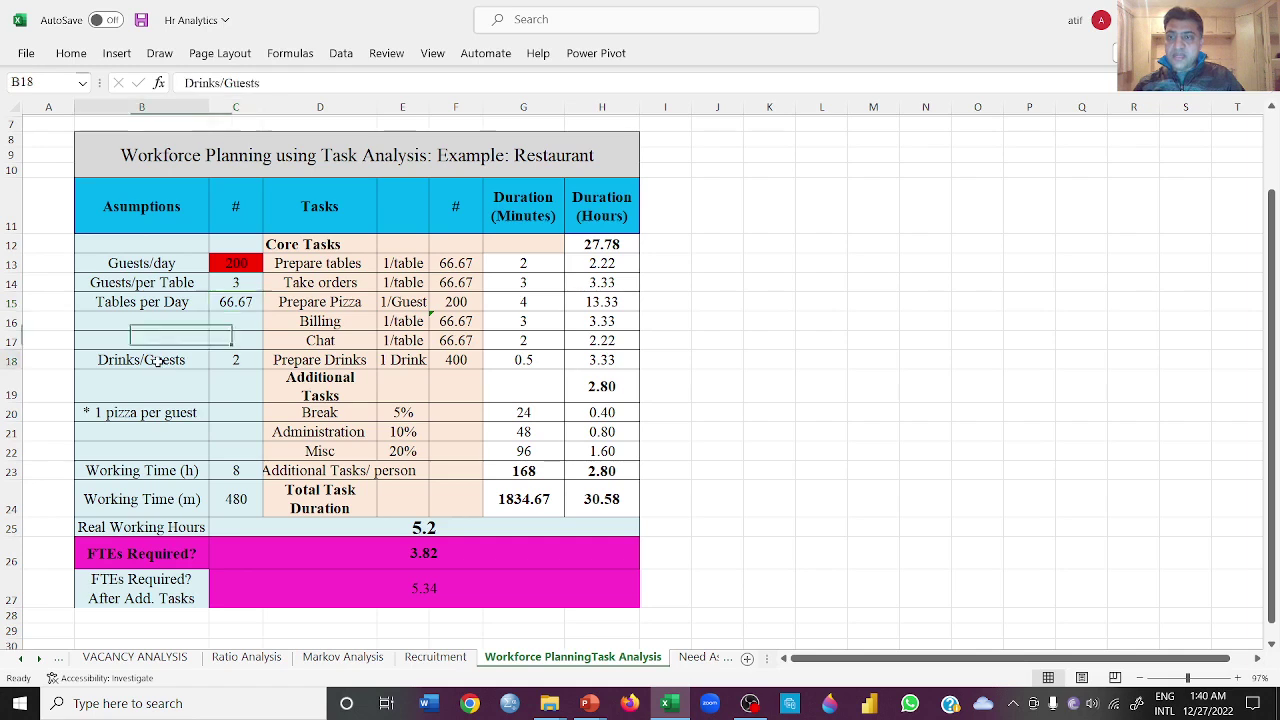
pyautogui.hotkey('shift', 'Right')
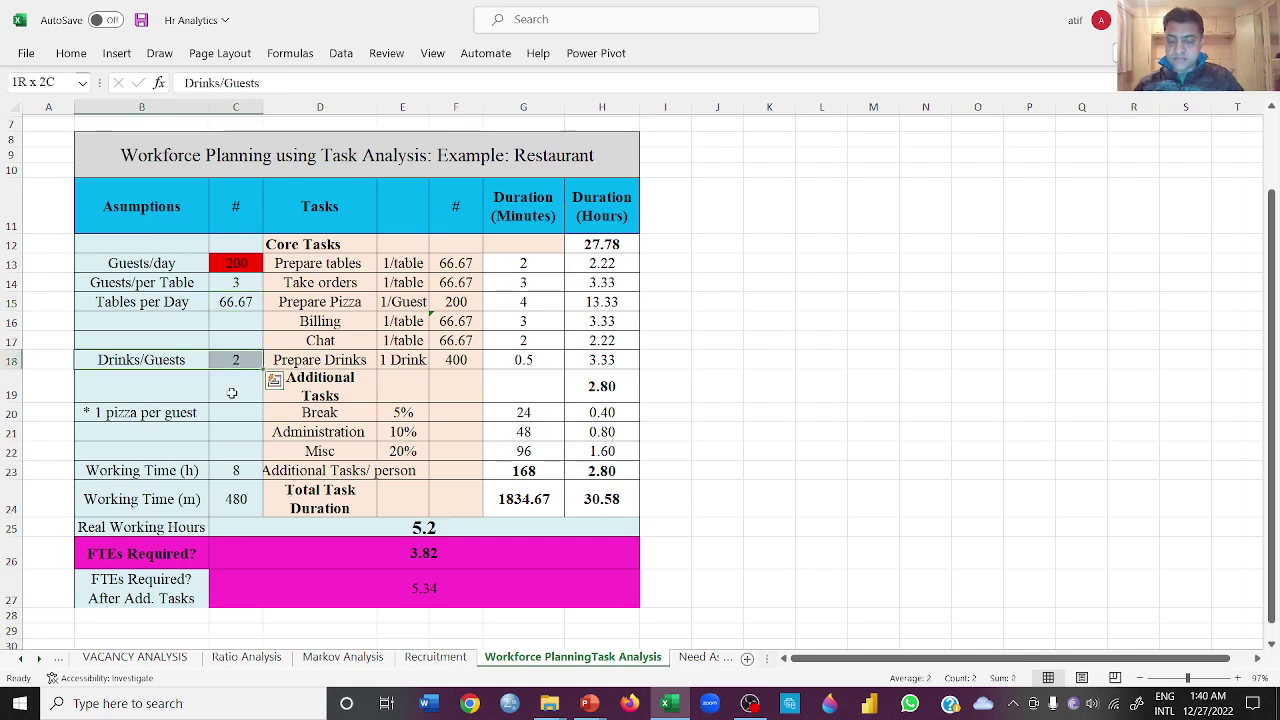
pyautogui.click(177, 418)
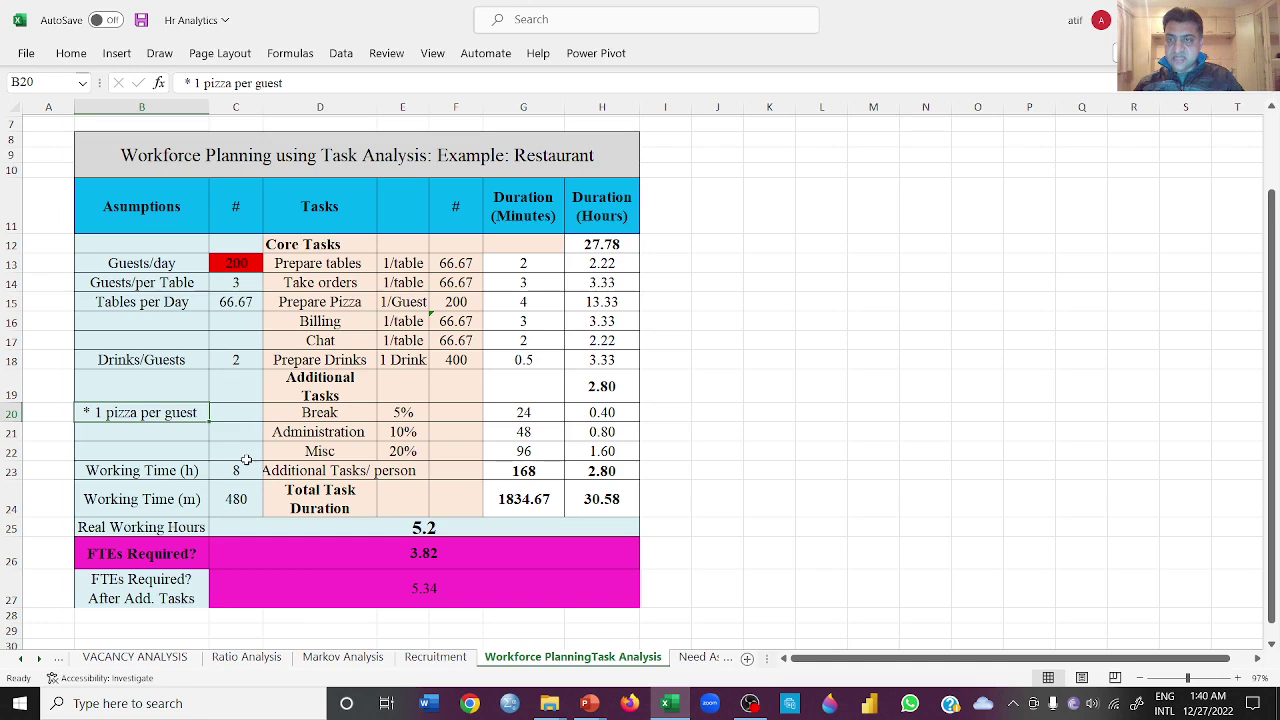
pyautogui.click(182, 366)
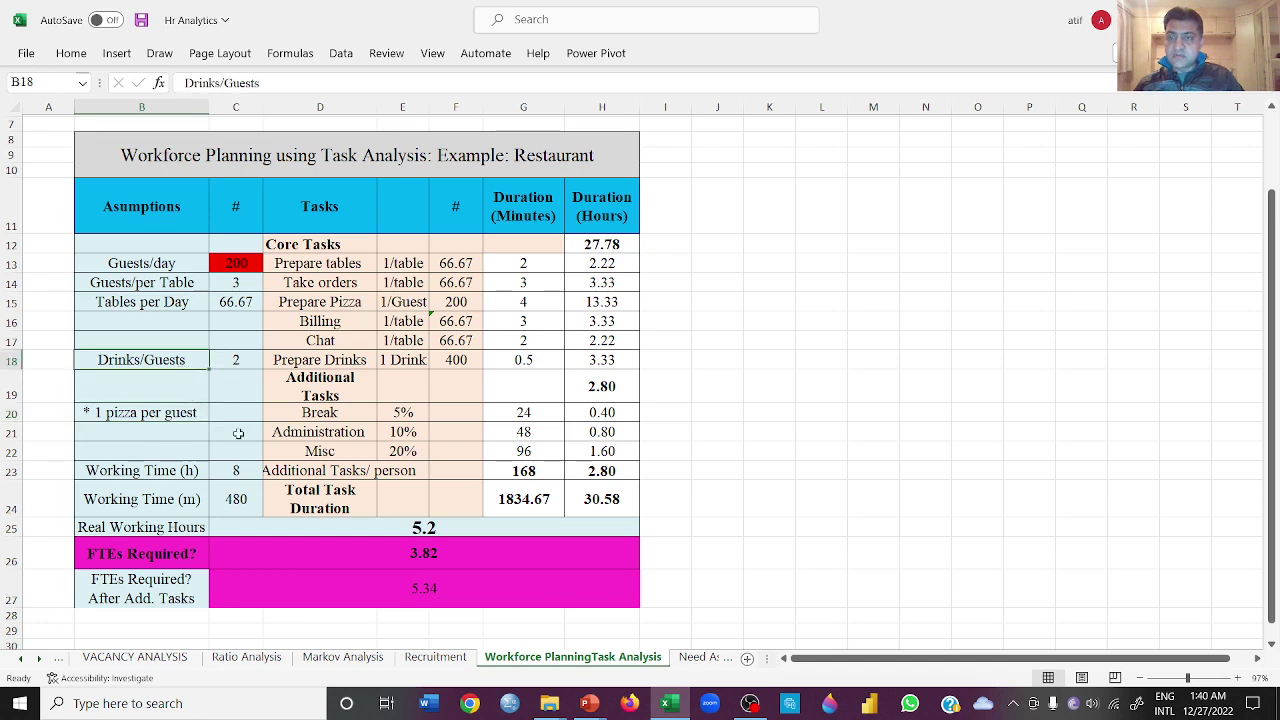
pyautogui.hotkey('shift', 'Right')
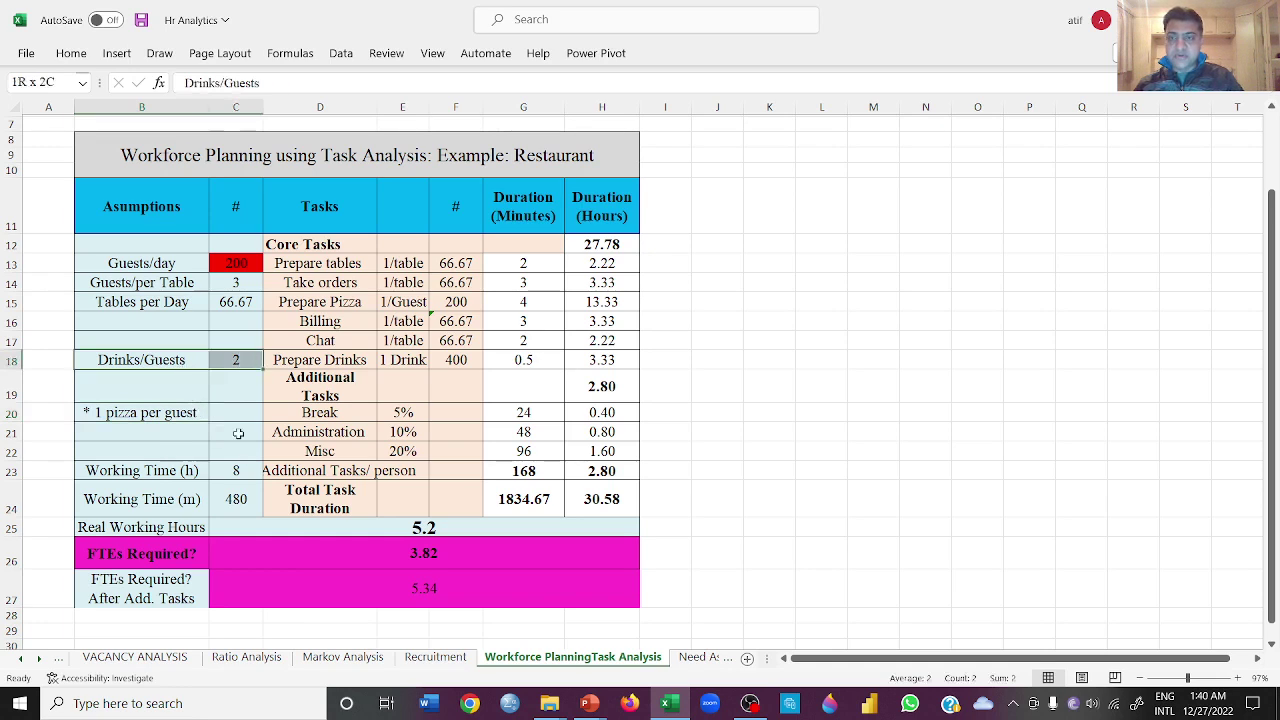
pyautogui.click(178, 414)
pyautogui.hotkey('shift', 'Right')
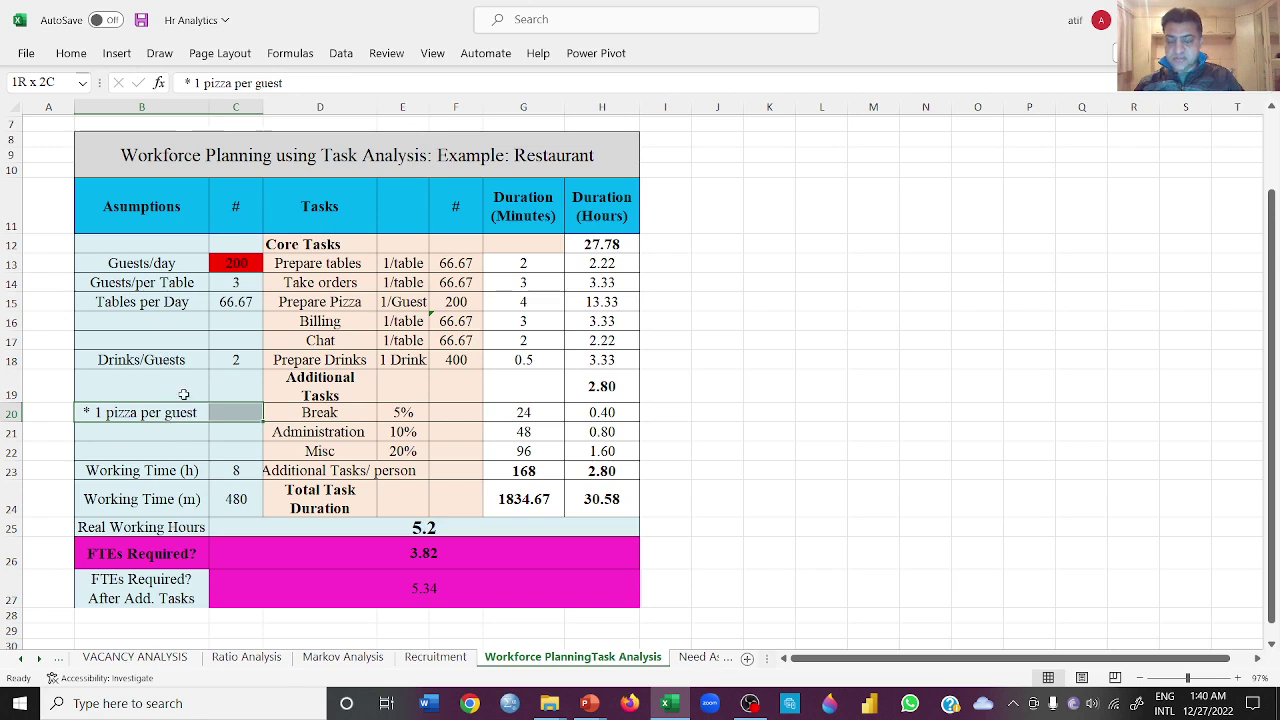
pyautogui.click(225, 377)
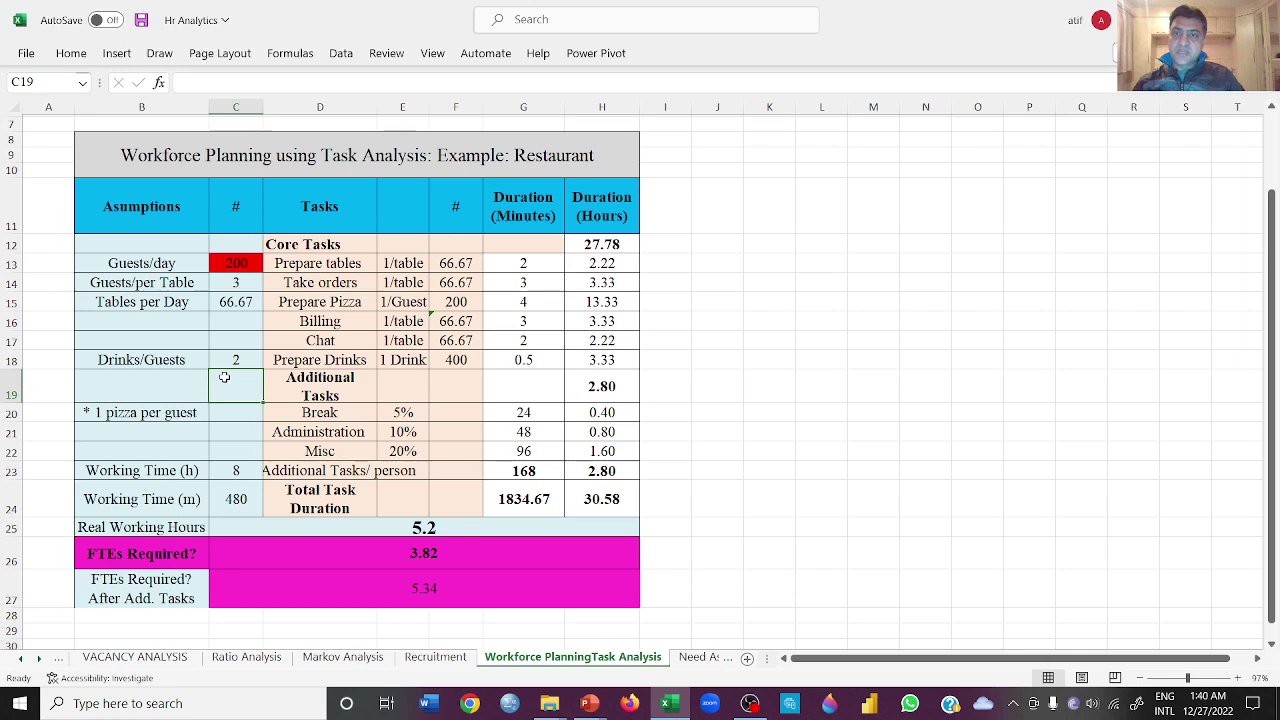
pyautogui.click(245, 265)
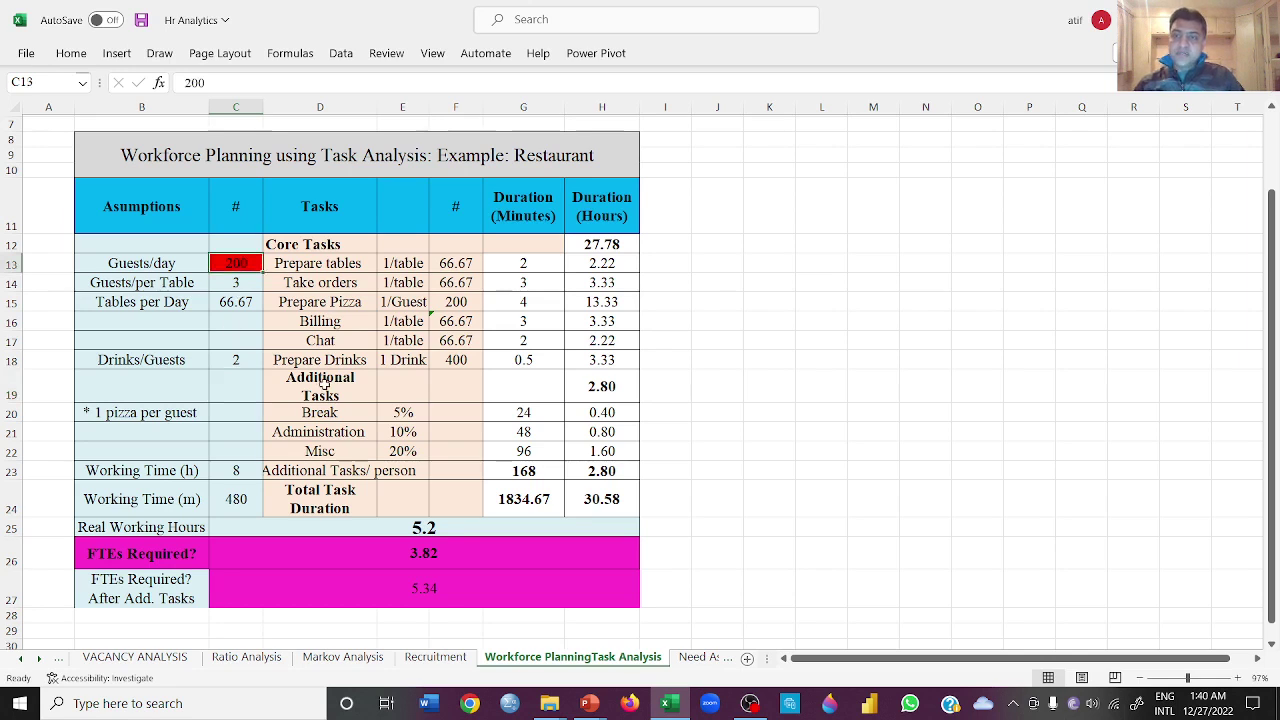
pyautogui.hotkey('shift', 'Right')
pyautogui.hotkey('shift', 'Right')
pyautogui.hotkey('shift', 'Right')
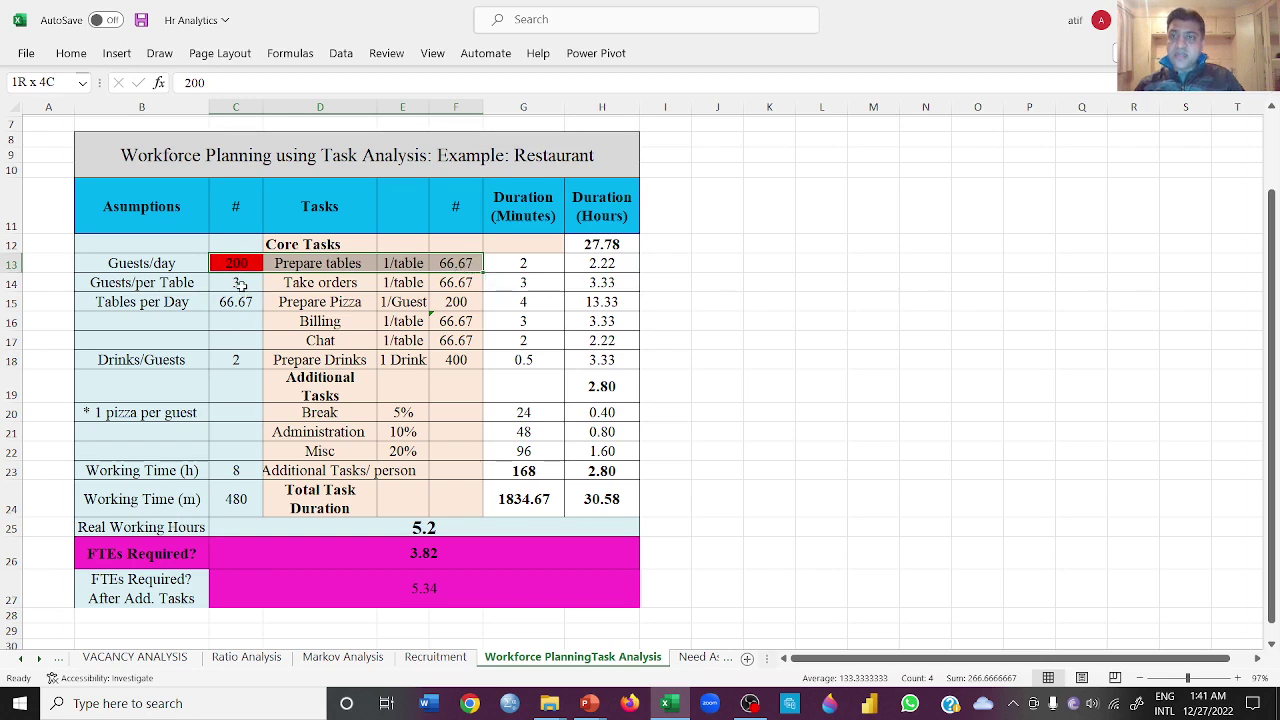
pyautogui.click(284, 285)
pyautogui.moveTo(252, 283); pyautogui.dragTo(288, 285)
pyautogui.hotkey('shift', 'Right')
pyautogui.hotkey('shift', 'Right')
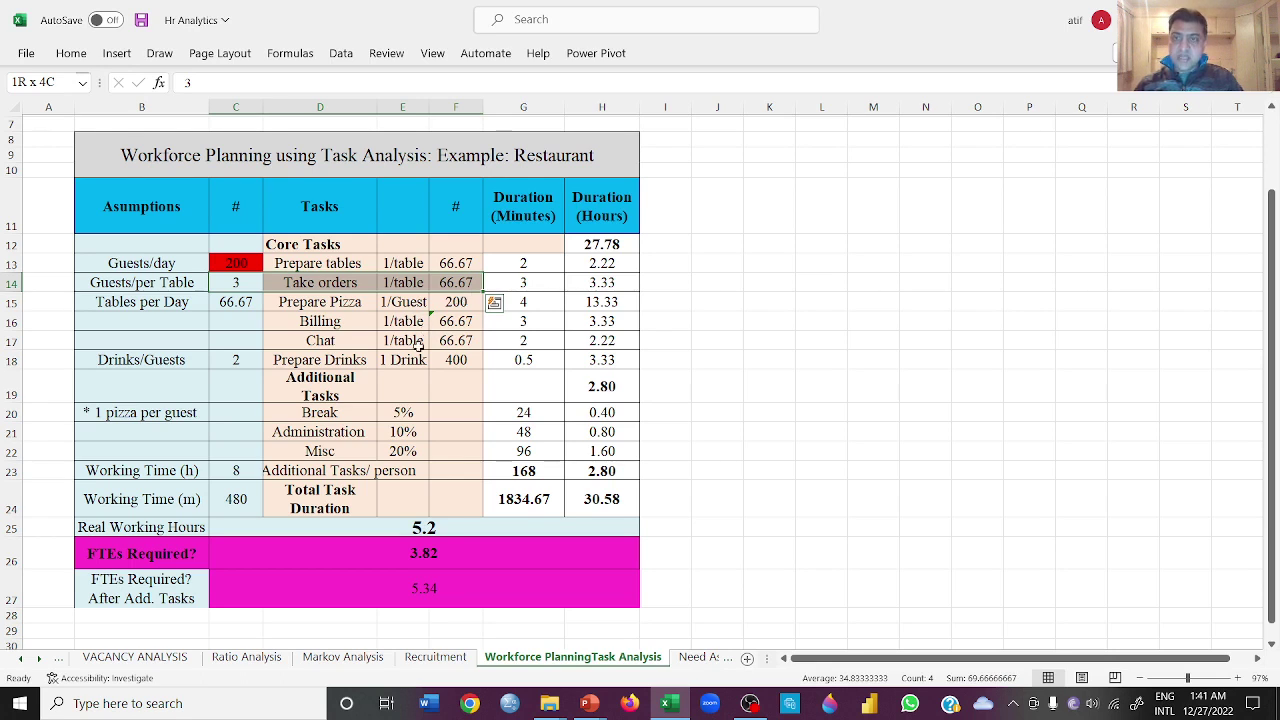
pyautogui.click(344, 303)
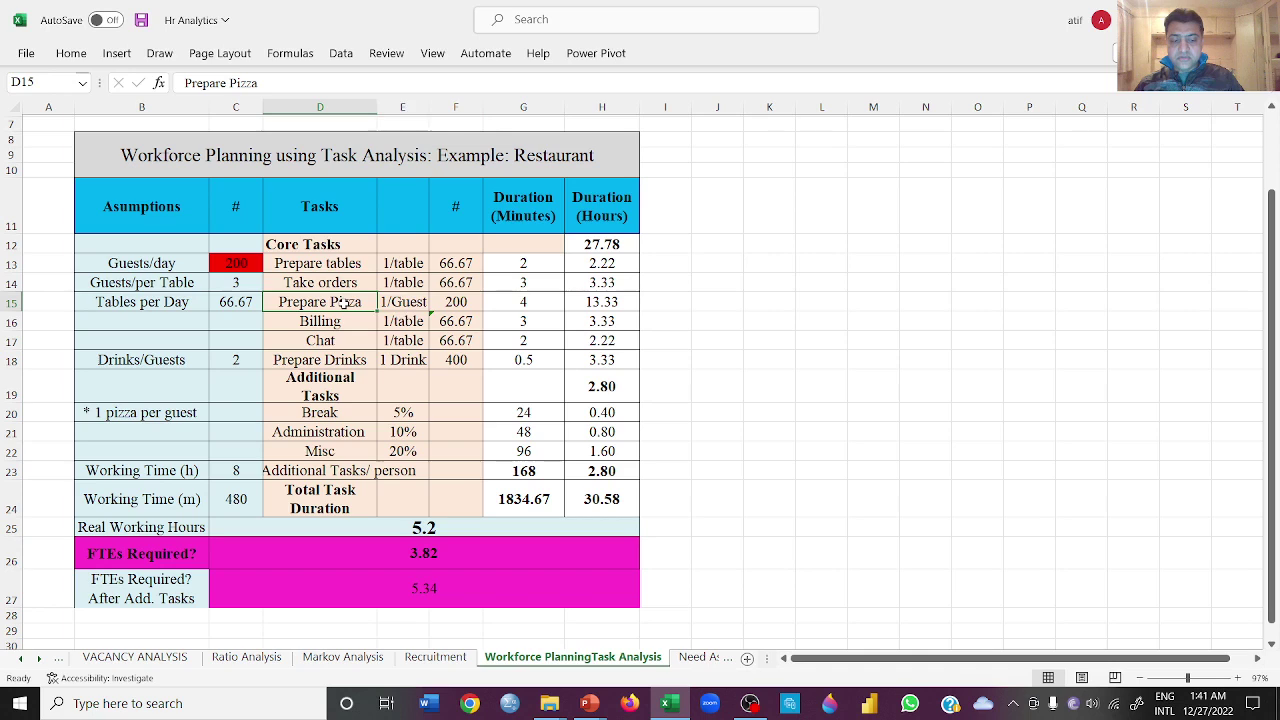
pyautogui.hotkey('shift', 'Right')
pyautogui.hotkey('shift', 'Right')
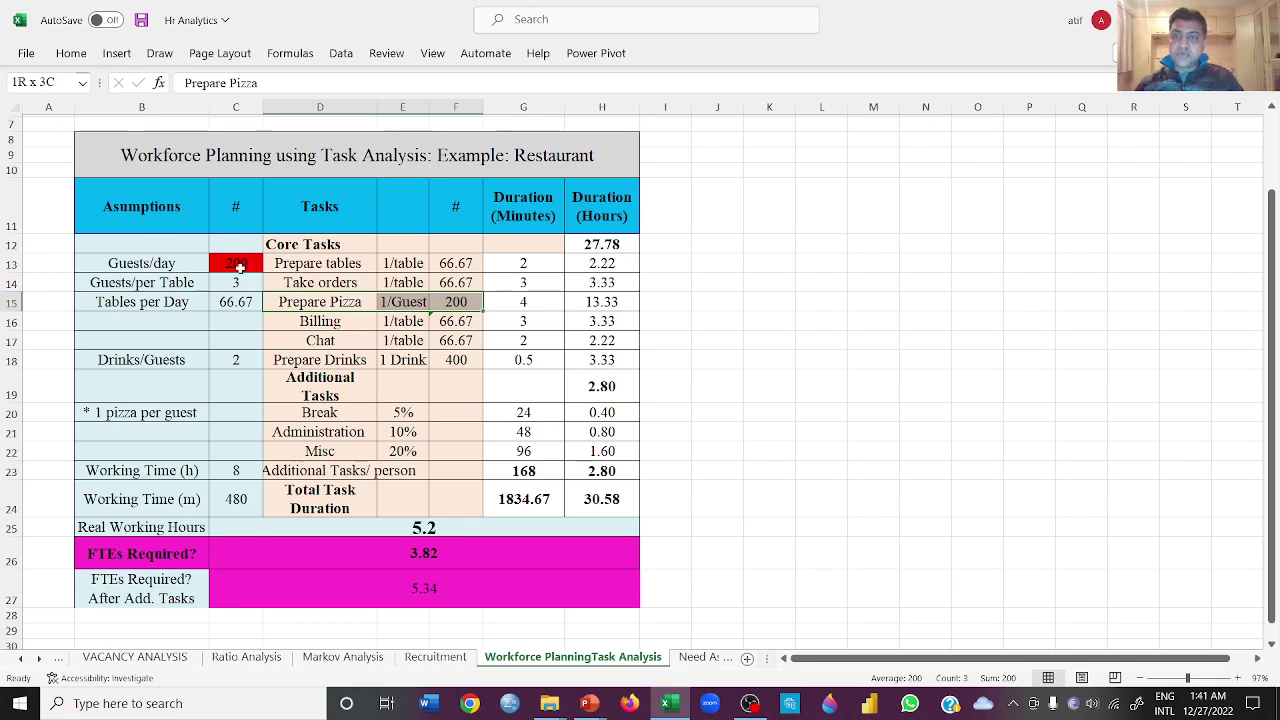
pyautogui.click(340, 322)
pyautogui.hotkey('shift', 'Right')
pyautogui.hotkey('shift', 'Right')
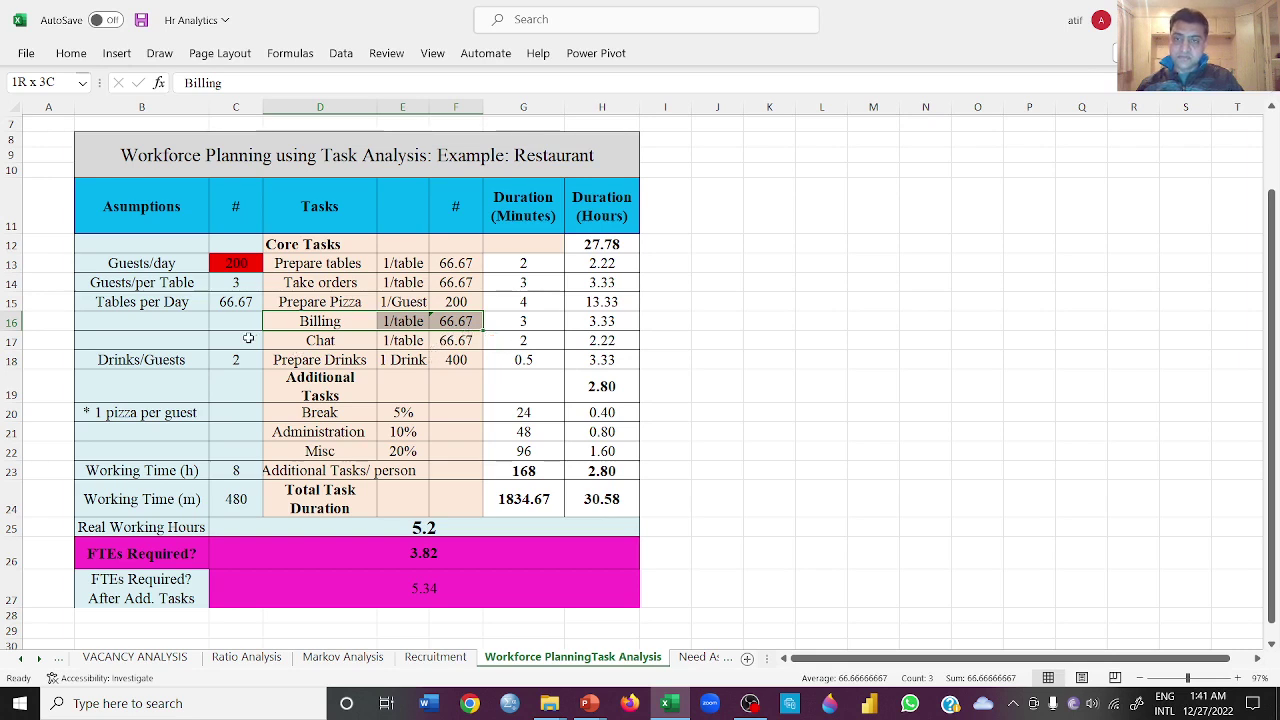
pyautogui.click(326, 341)
pyautogui.hotkey('shift', 'Right')
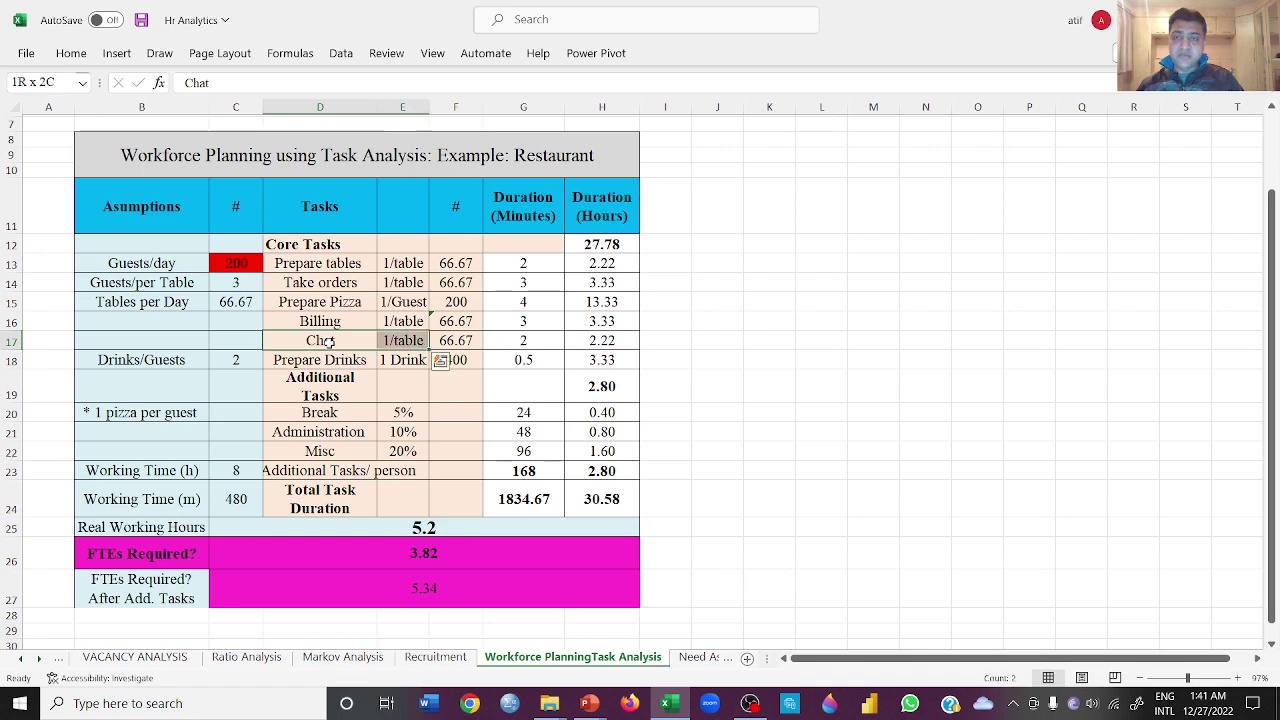
pyautogui.hotkey('shift', 'Right')
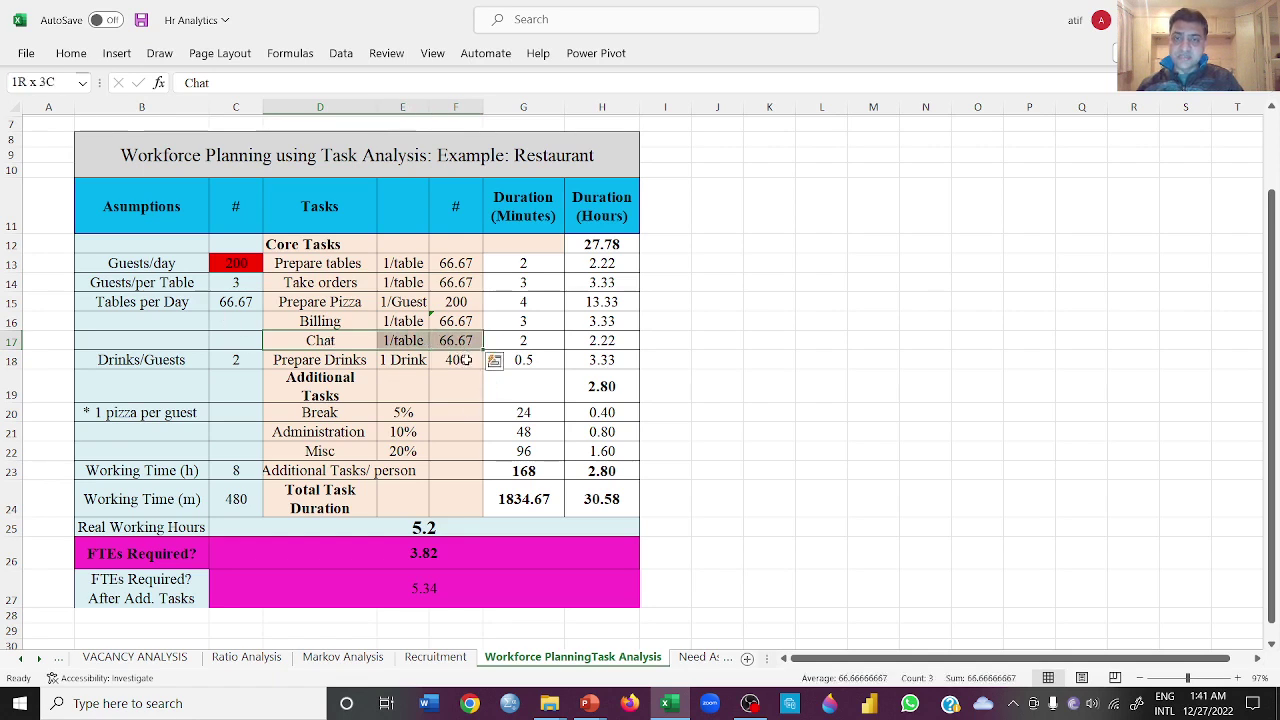
pyautogui.click(335, 356)
pyautogui.hotkey('shift', 'Right')
pyautogui.hotkey('shift', 'Right')
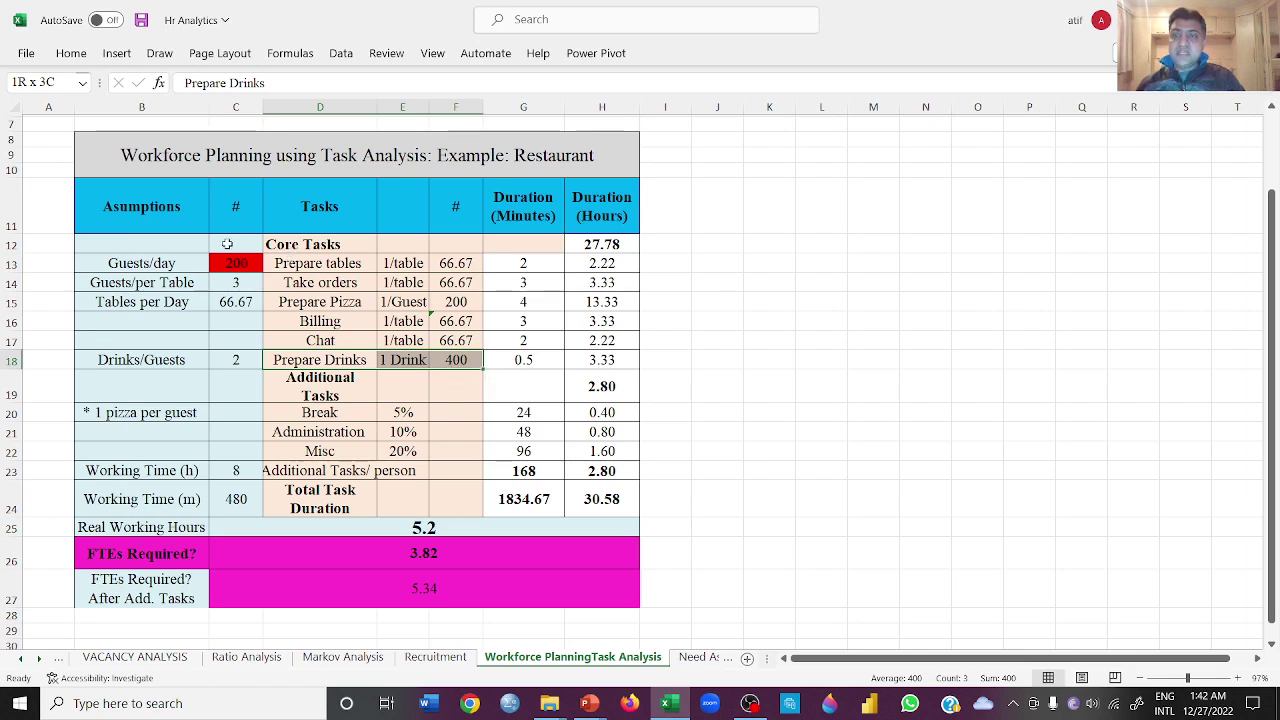
pyautogui.moveTo(227, 244); pyautogui.dragTo(232, 360)
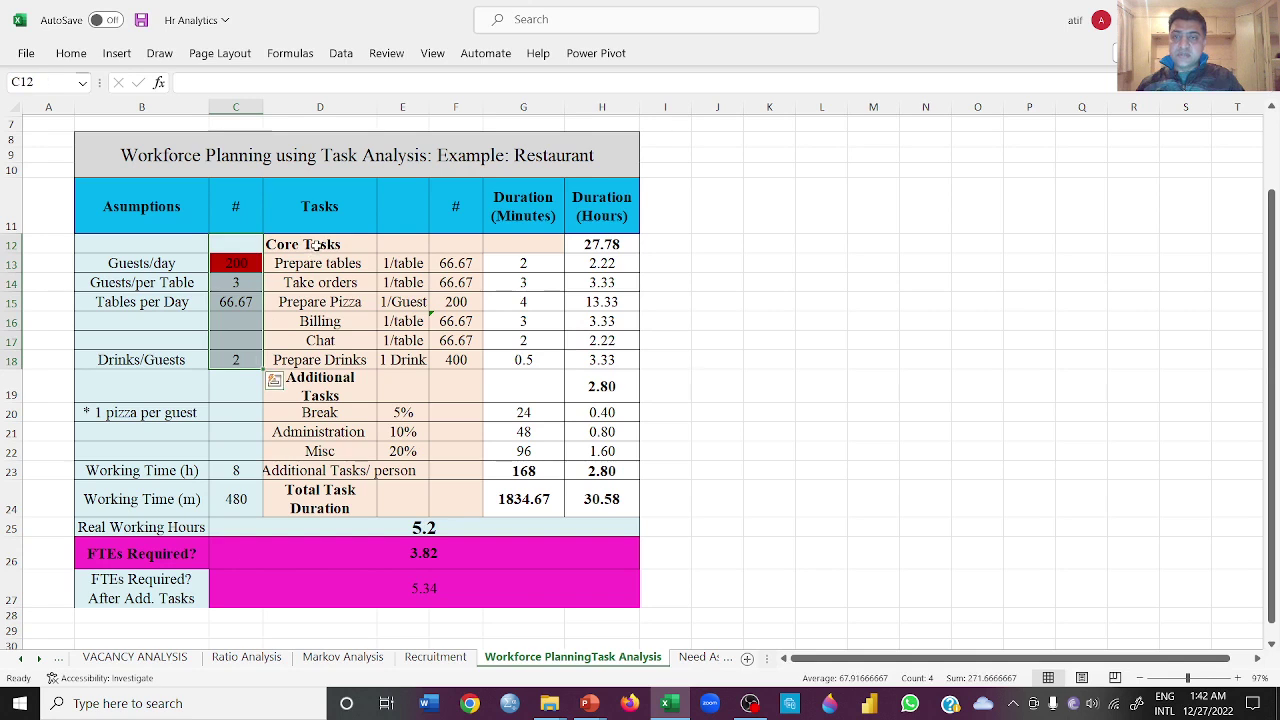
pyautogui.moveTo(316, 245); pyautogui.dragTo(455, 360)
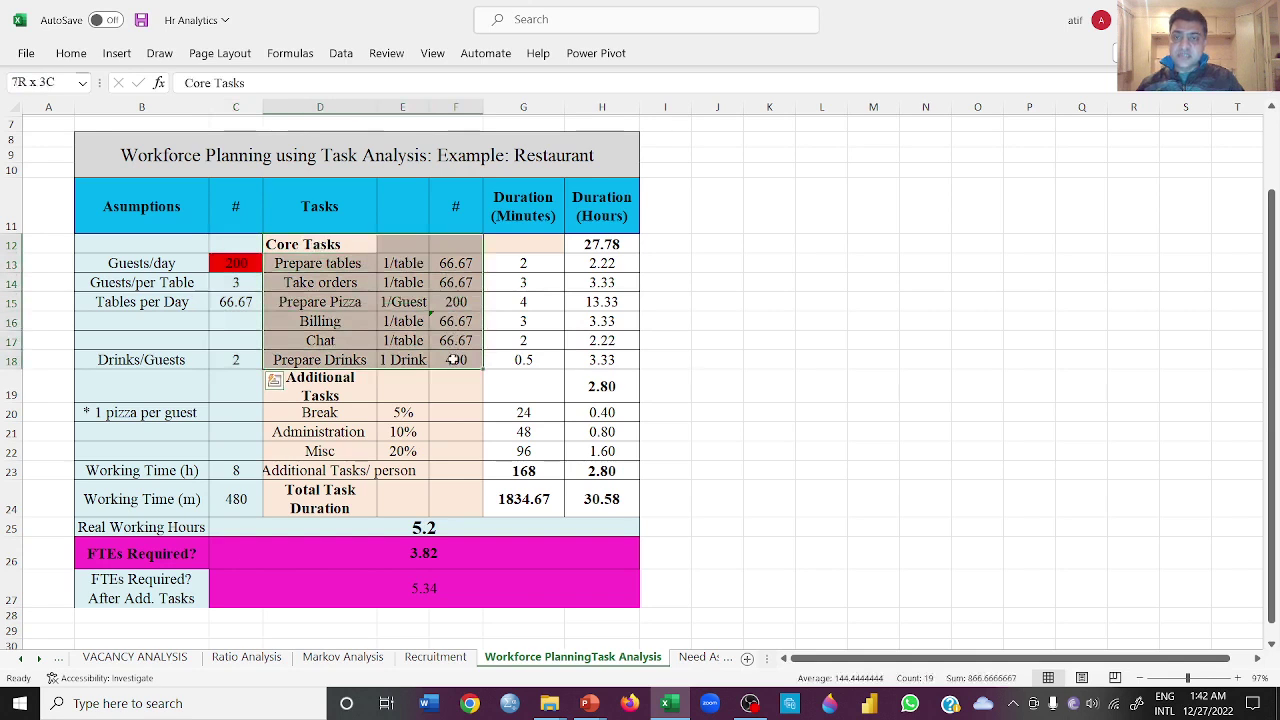
pyautogui.moveTo(455, 360); pyautogui.dragTo(455, 360)
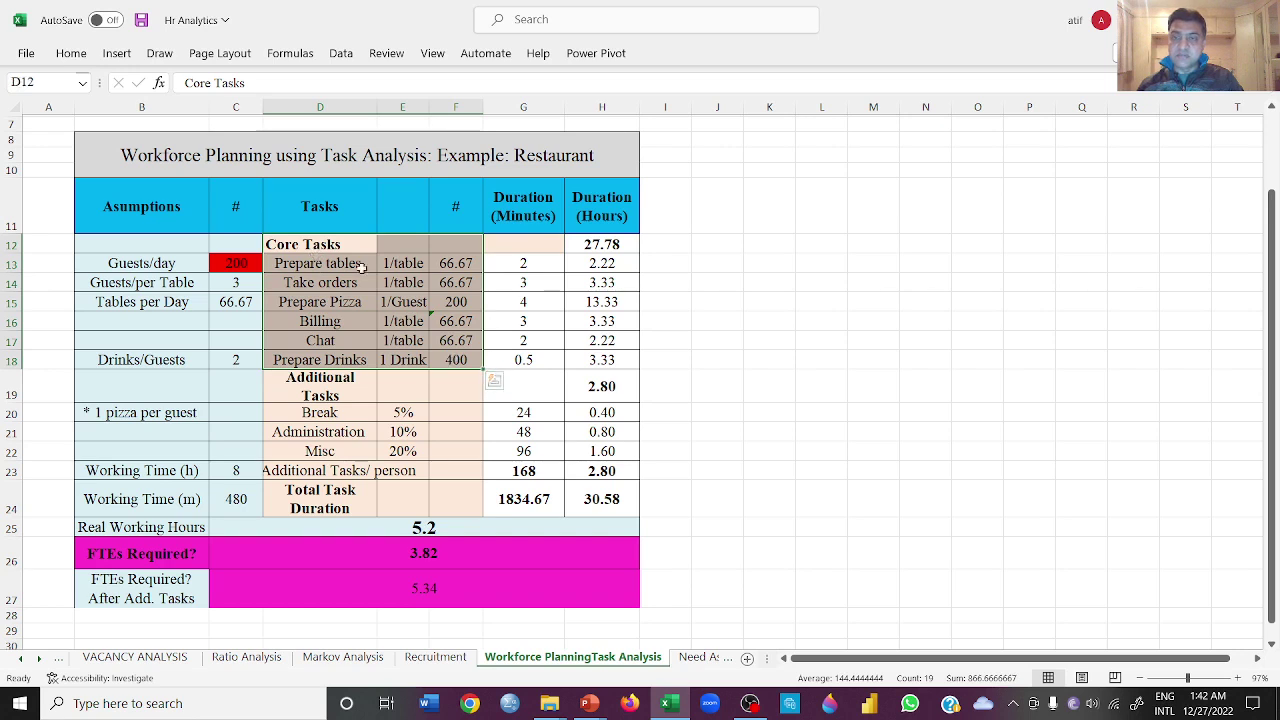
pyautogui.click(525, 263)
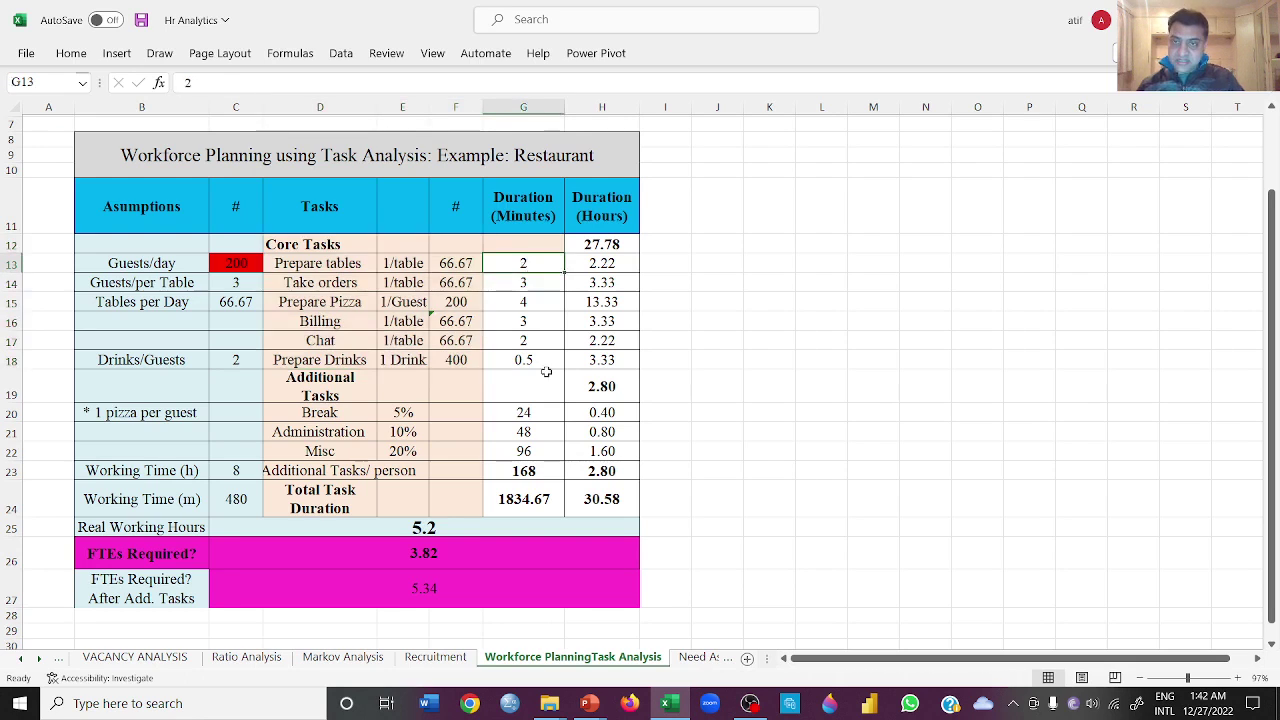
pyautogui.click(333, 264)
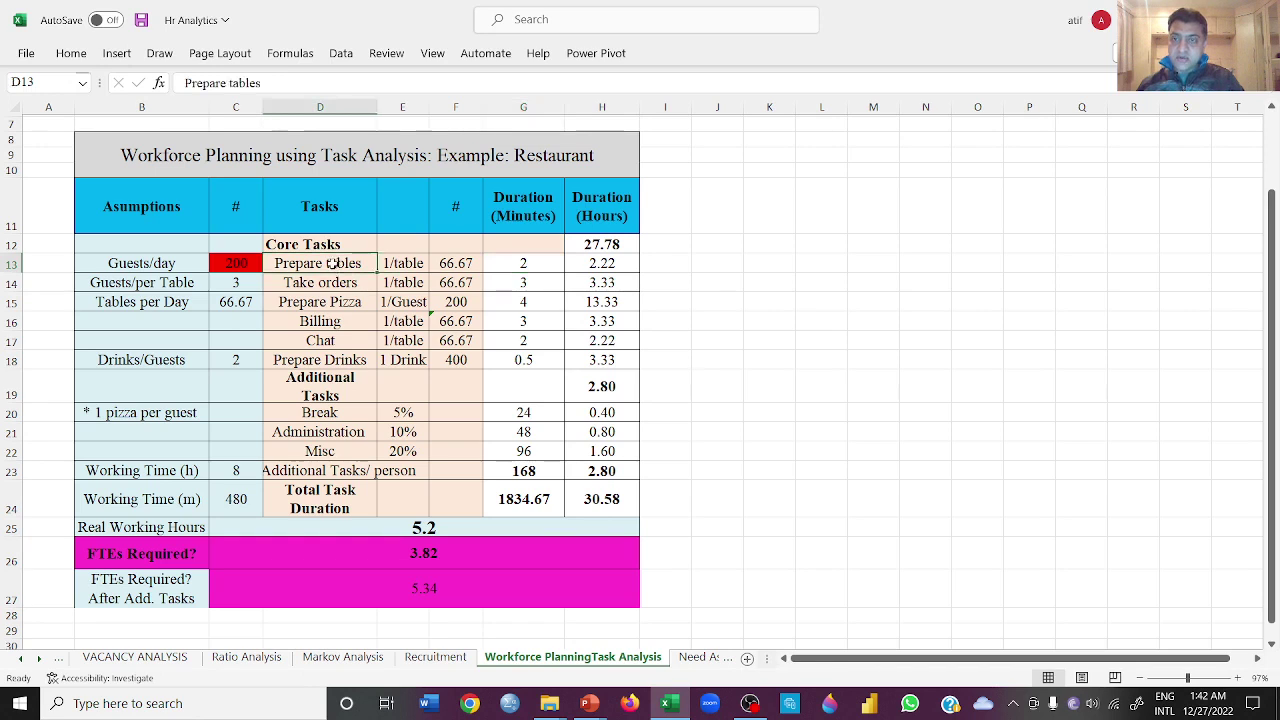
pyautogui.moveTo(340, 263); pyautogui.dragTo(528, 266)
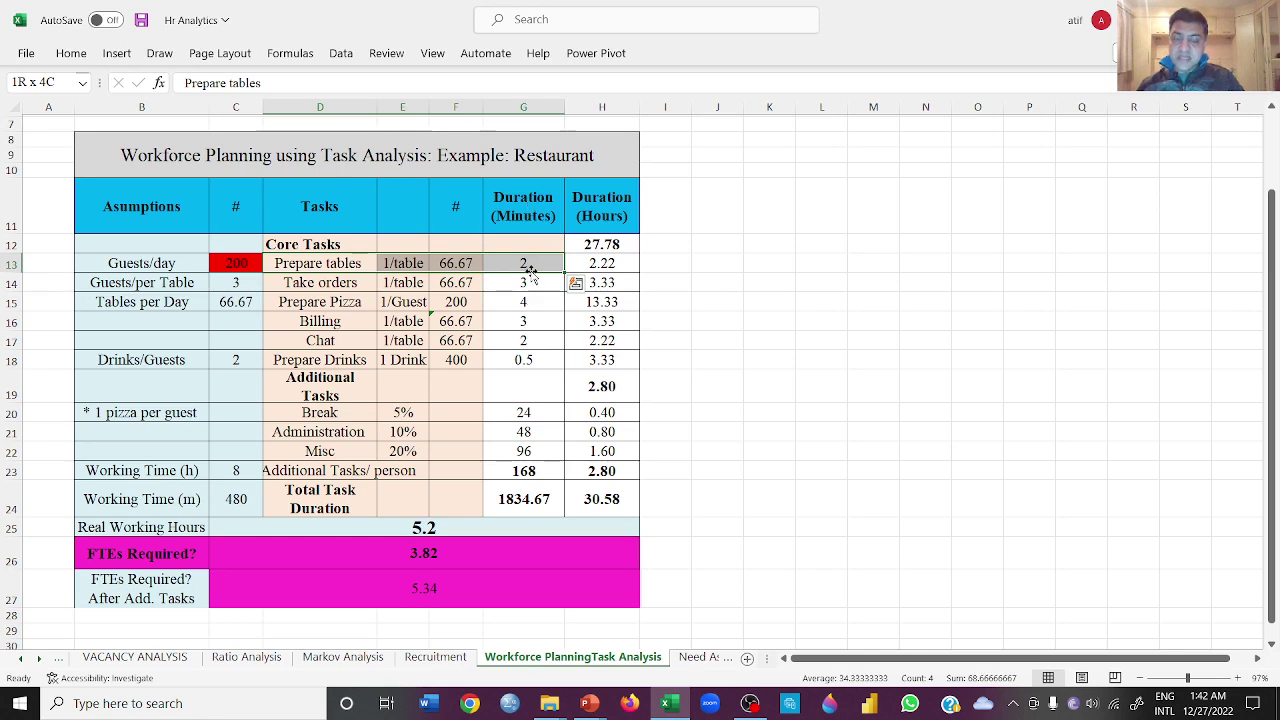
pyautogui.click(619, 268)
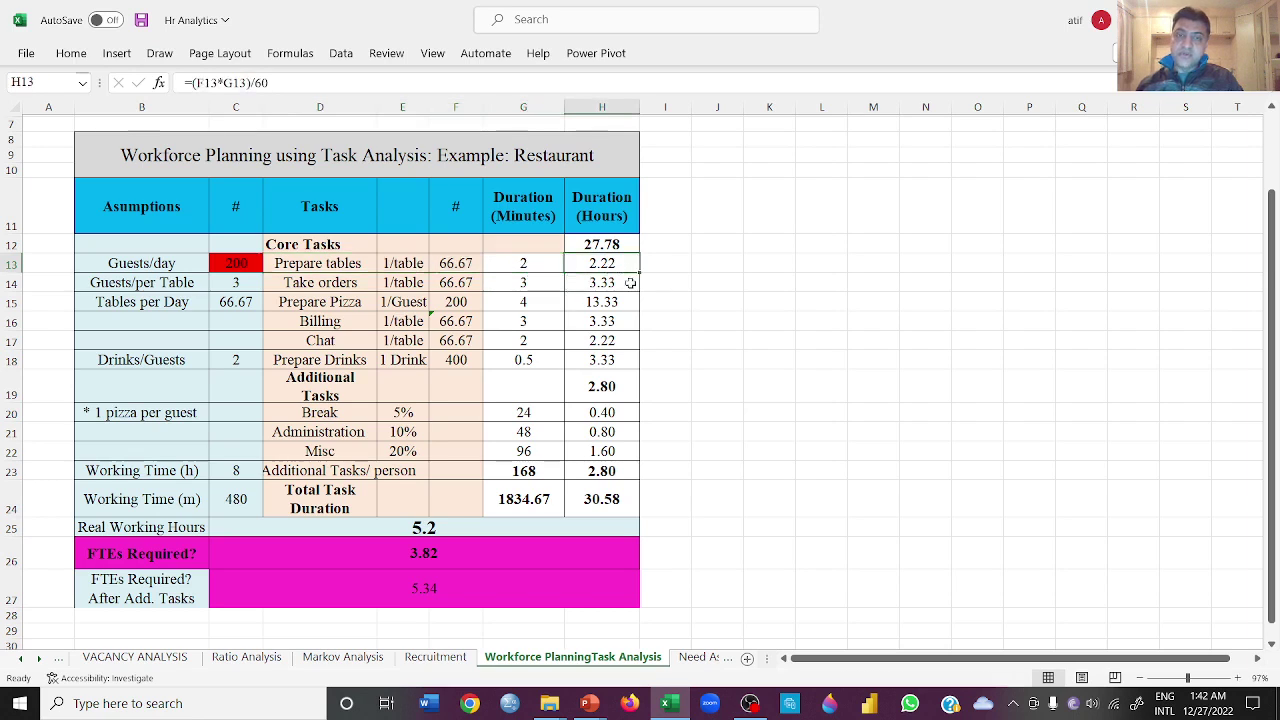
pyautogui.click(338, 262)
pyautogui.click(338, 283)
pyautogui.hotkey('shift', 'Right')
pyautogui.hotkey('shift', 'Right')
pyautogui.hotkey('shift', 'Right')
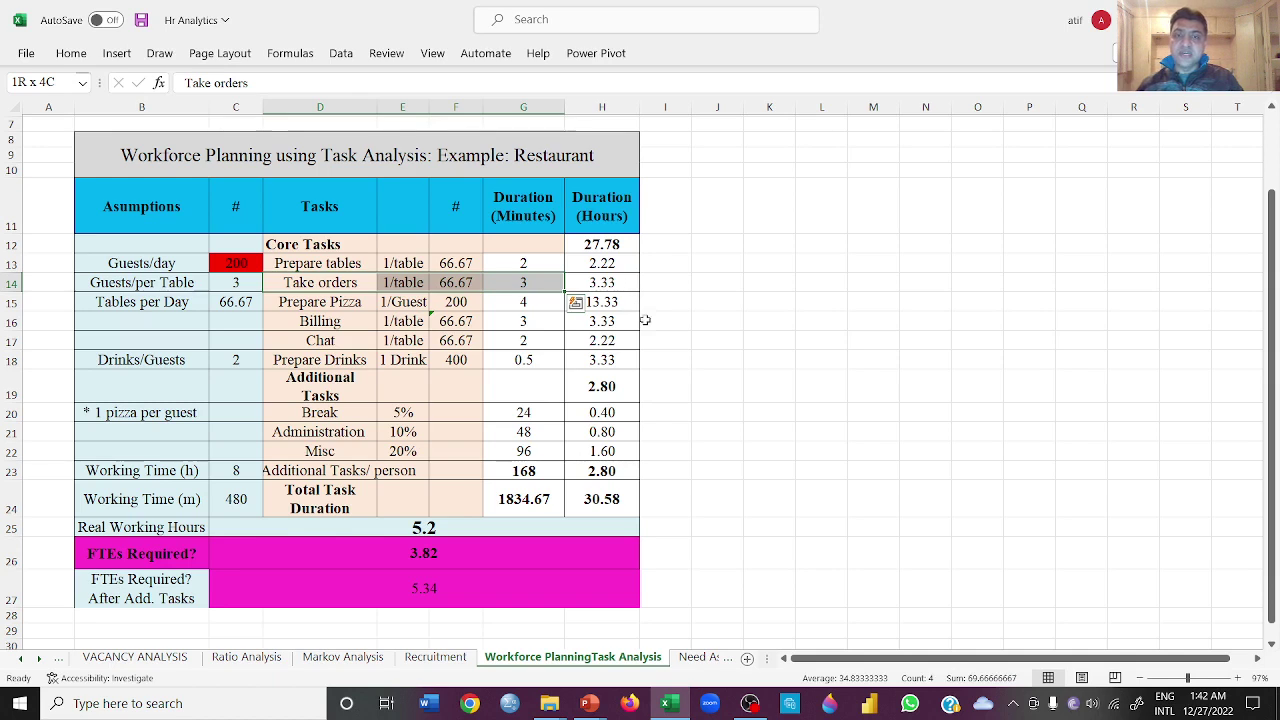
pyautogui.click(344, 307)
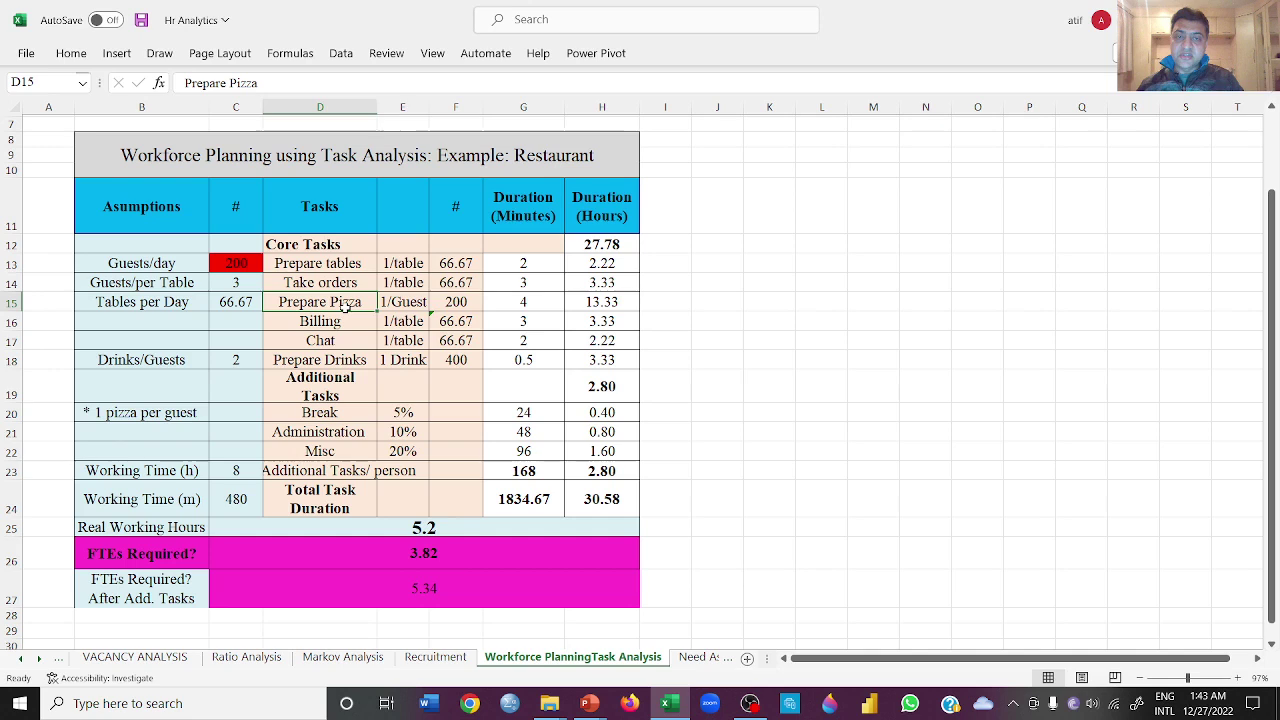
pyautogui.hotkey('shift', 'Right')
pyautogui.hotkey('shift', 'Right')
pyautogui.hotkey('shift', 'Right')
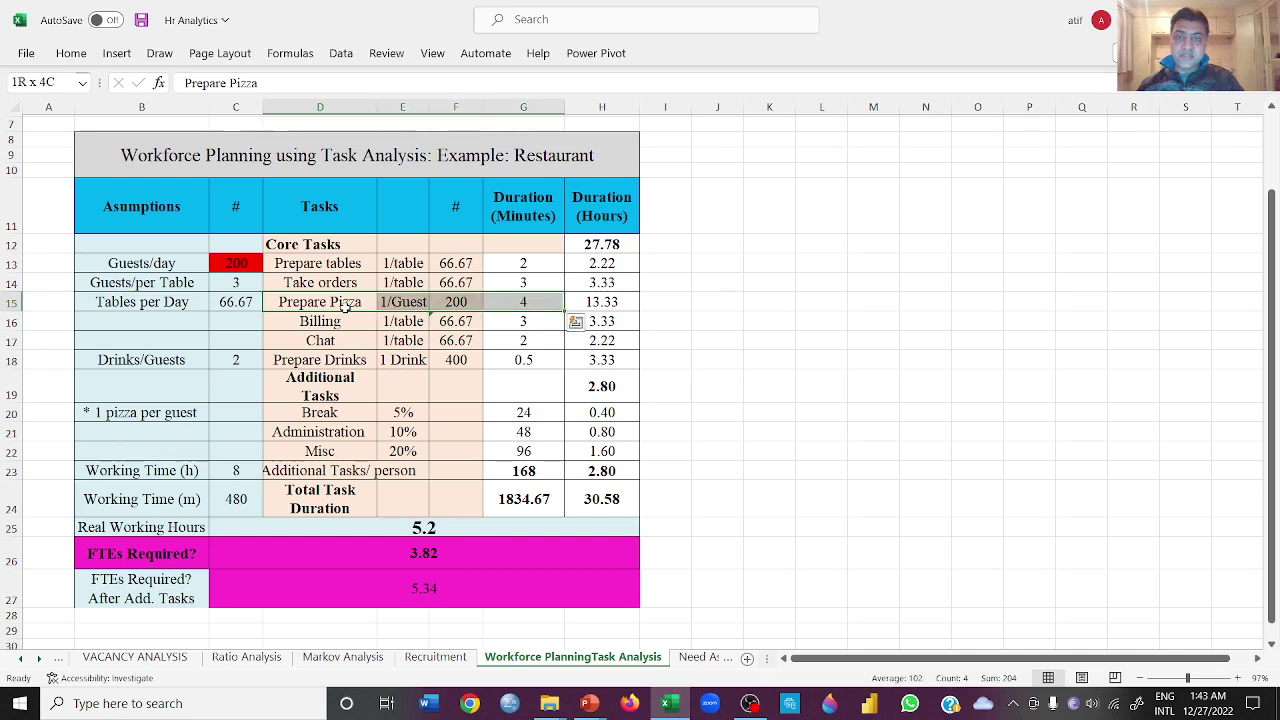
pyautogui.hotkey('shift', 'Right')
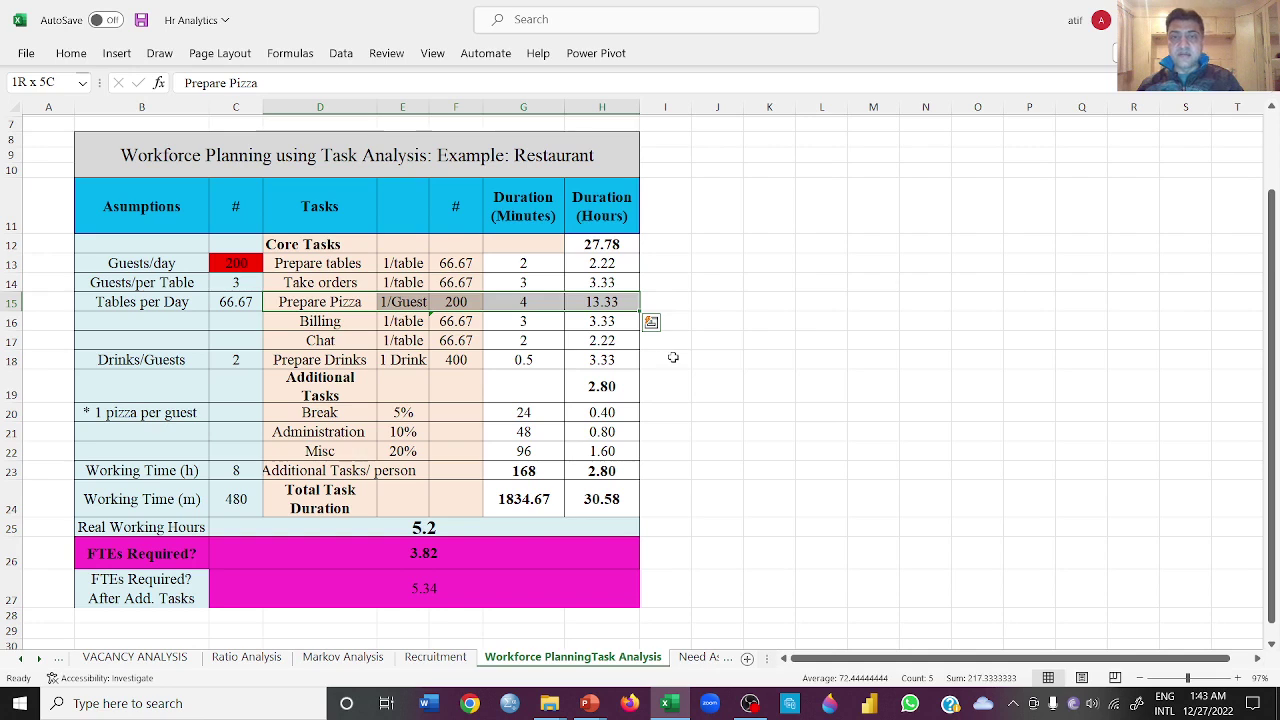
pyautogui.click(345, 321)
pyautogui.hotkey('shift', 'Right')
pyautogui.hotkey('shift', 'Right')
pyautogui.hotkey('shift', 'Right')
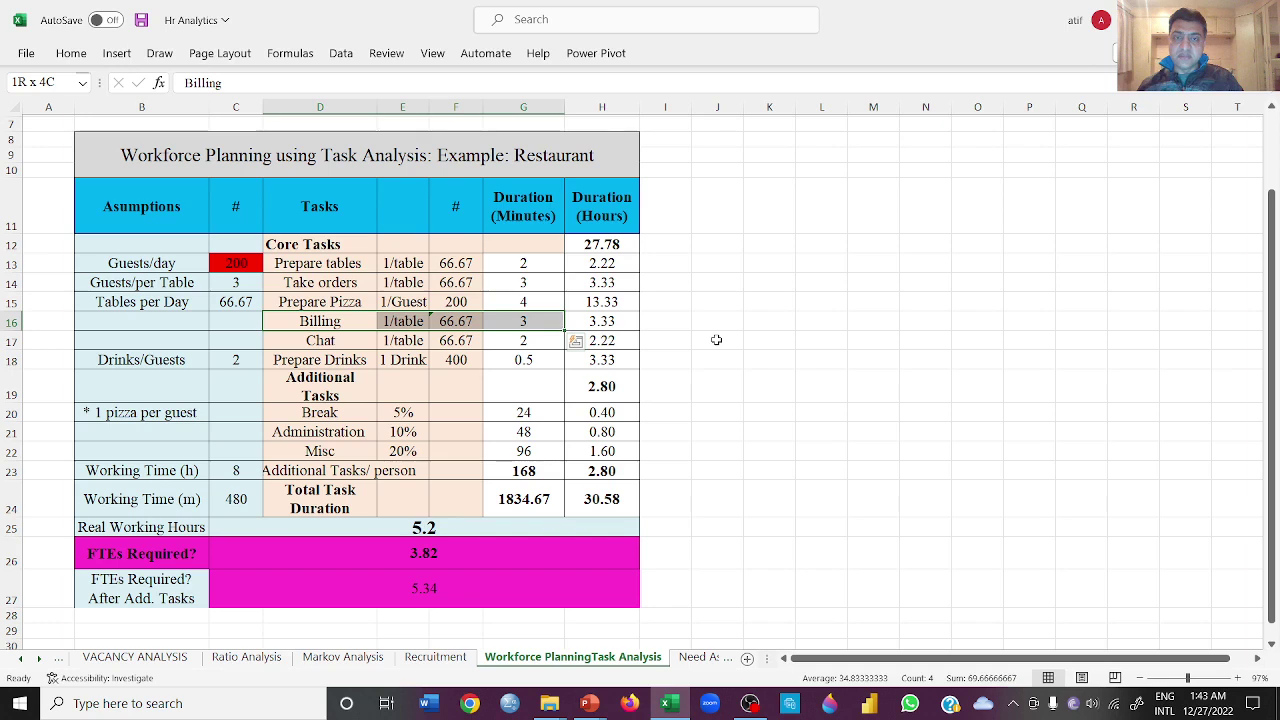
pyautogui.click(302, 342)
pyautogui.click(344, 366)
pyautogui.hotkey('shift', 'Right')
pyautogui.hotkey('shift', 'Right')
pyautogui.hotkey('shift', 'Right')
pyautogui.hotkey('shift', 'Right')
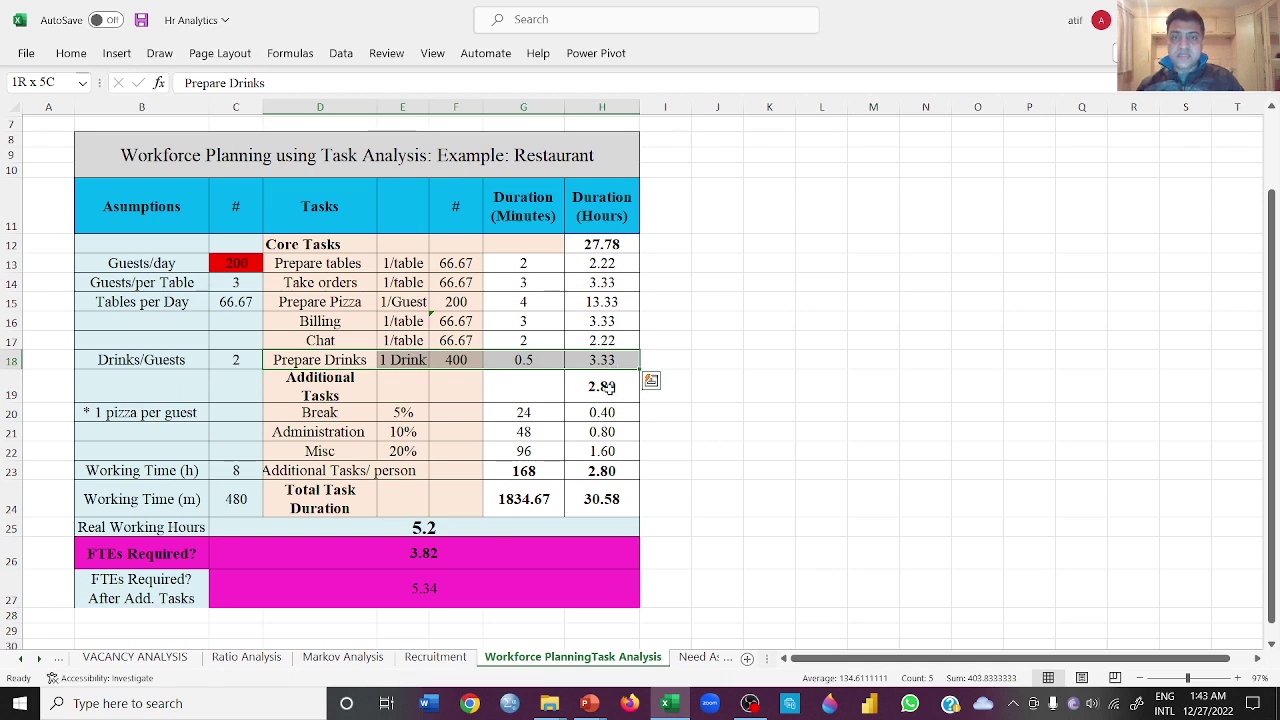
pyautogui.click(606, 359)
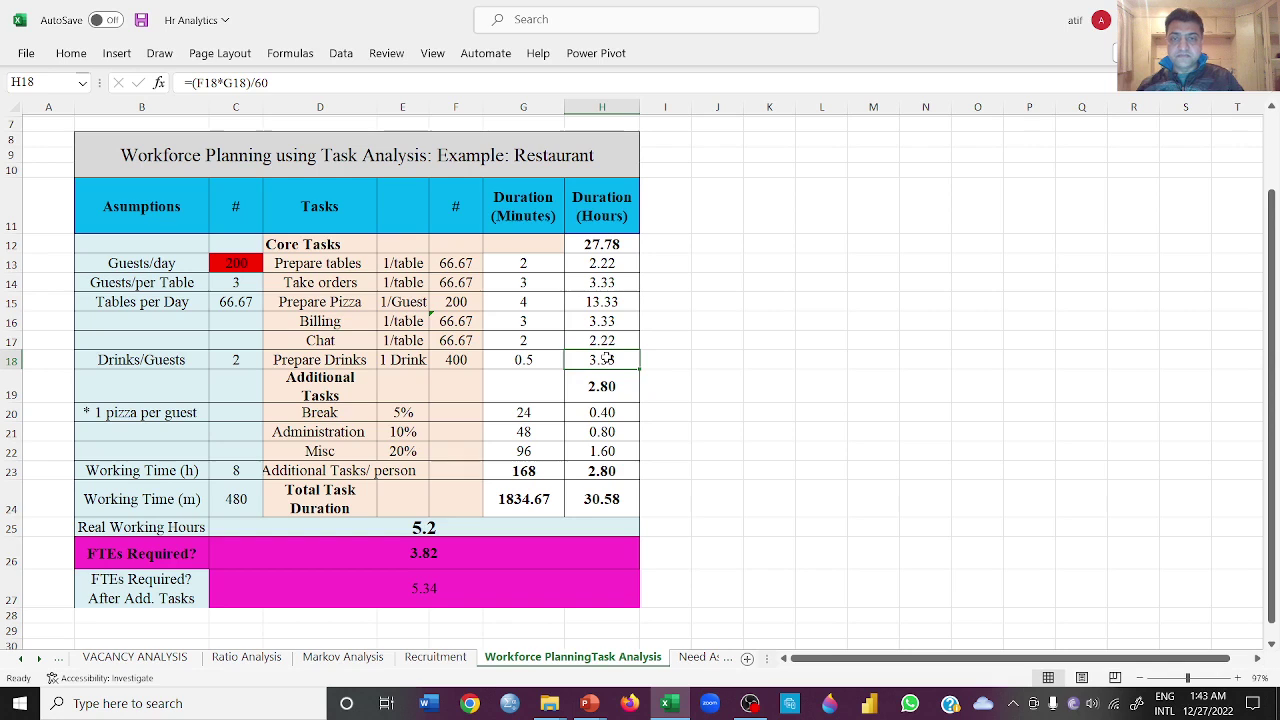
pyautogui.hotkey('shift', 'Up')
pyautogui.hotkey('shift', 'Up')
pyautogui.hotkey('shift', 'Up')
pyautogui.hotkey('shift', 'Up')
pyautogui.hotkey('shift', 'Up')
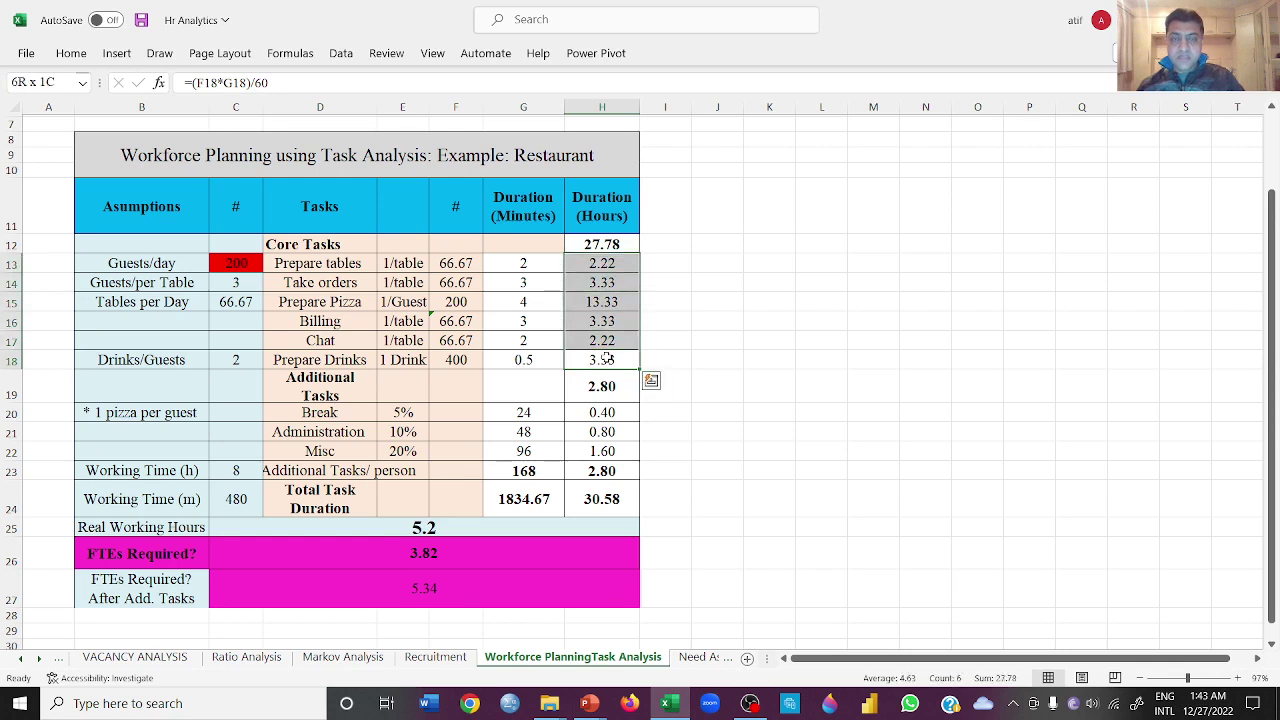
pyautogui.click(627, 244)
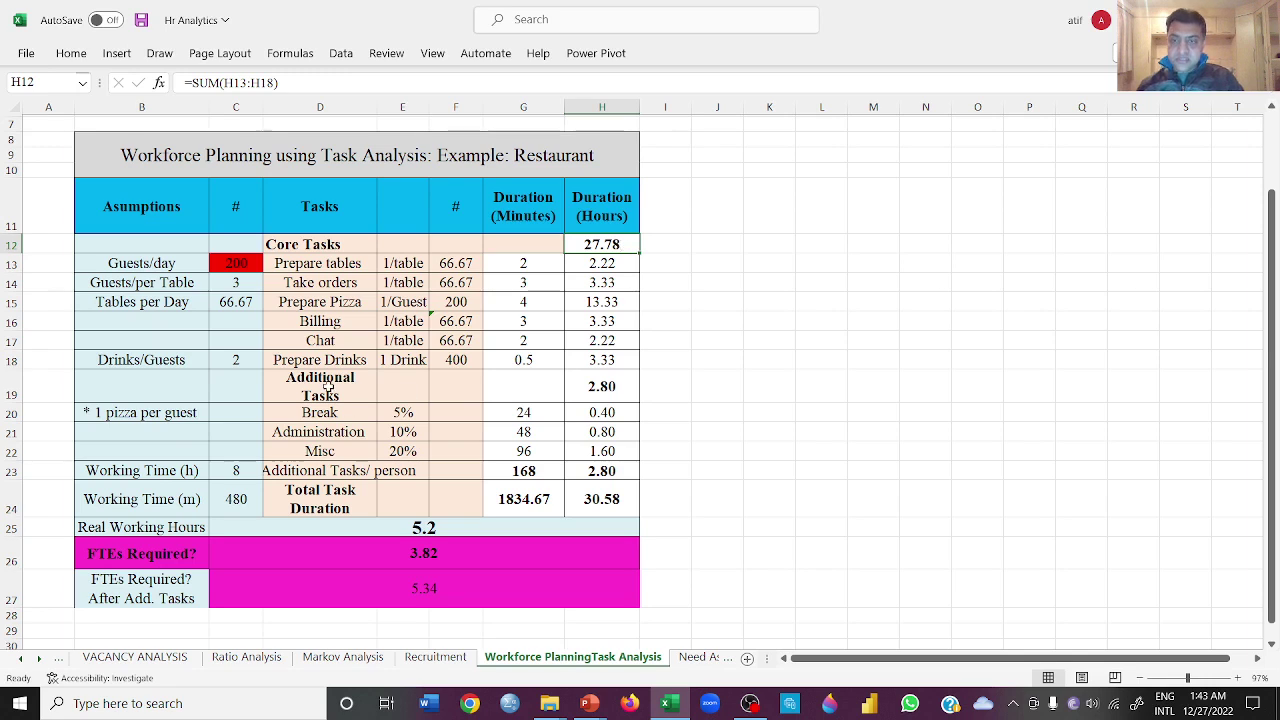
pyautogui.click(328, 388)
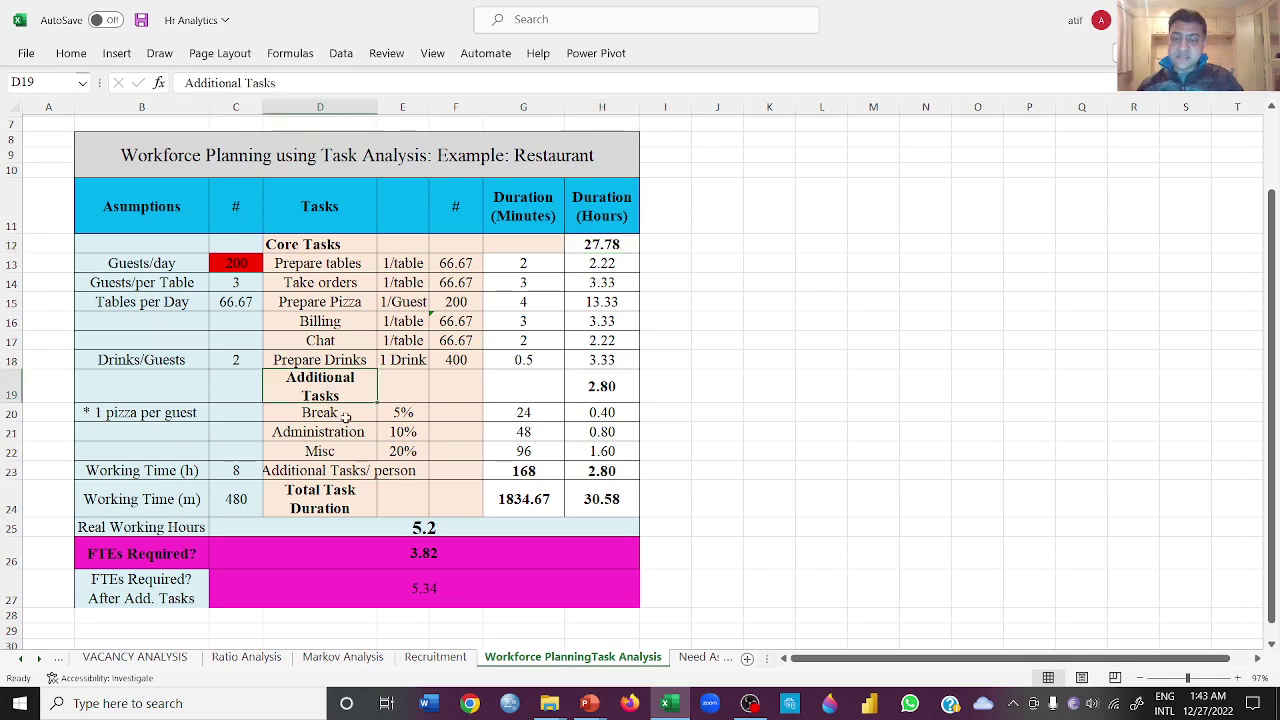
pyautogui.click(403, 414)
pyautogui.hotkey('shift', 'Right')
pyautogui.hotkey('shift', 'Right')
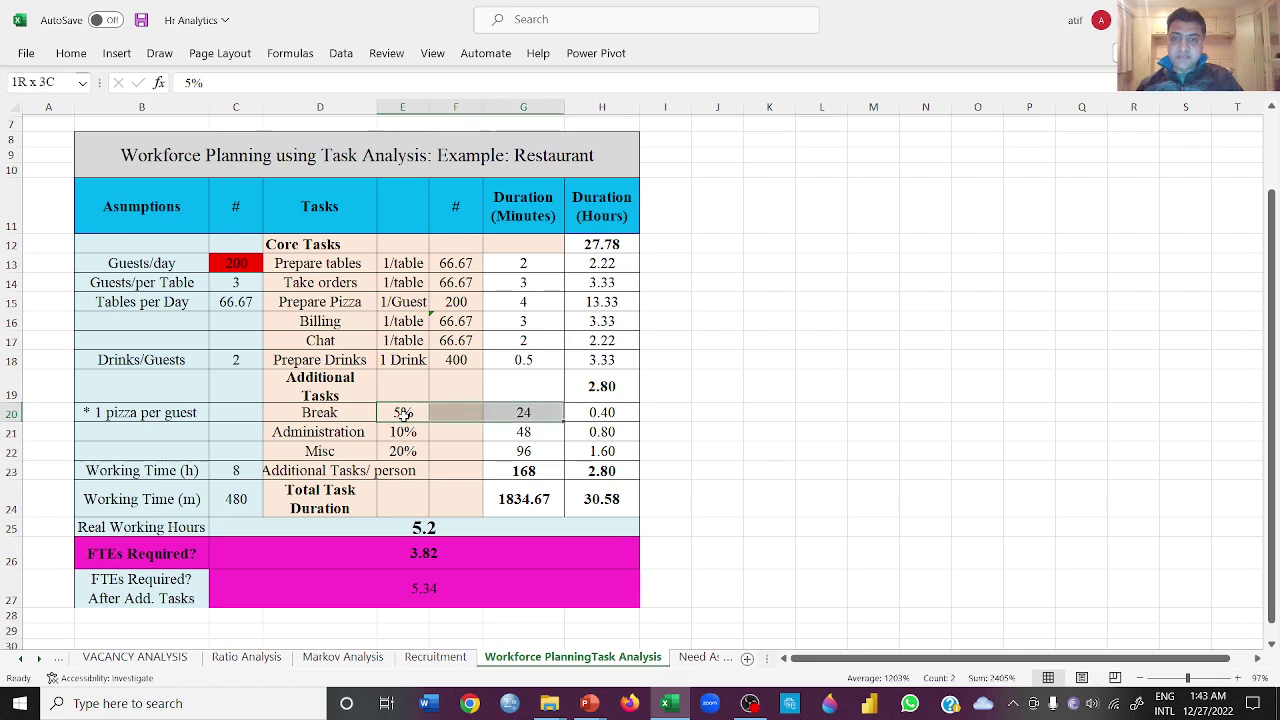
pyautogui.hotkey('shift', 'Right')
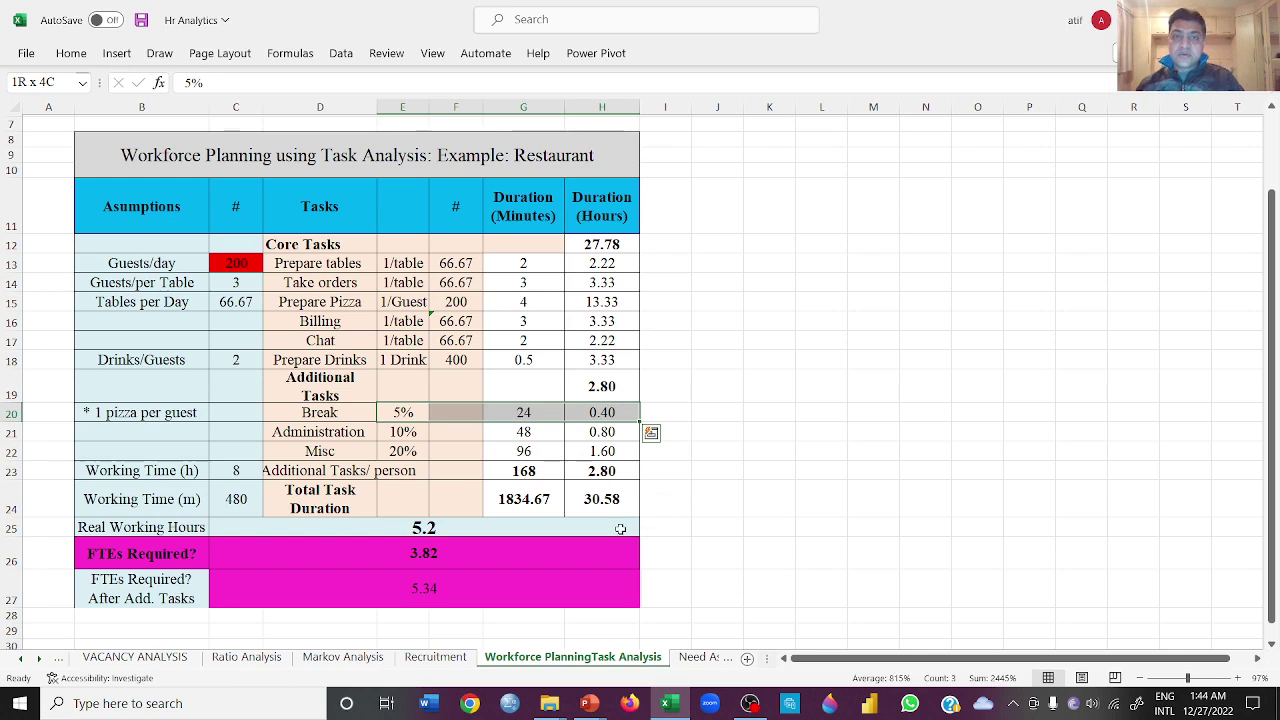
pyautogui.click(603, 250)
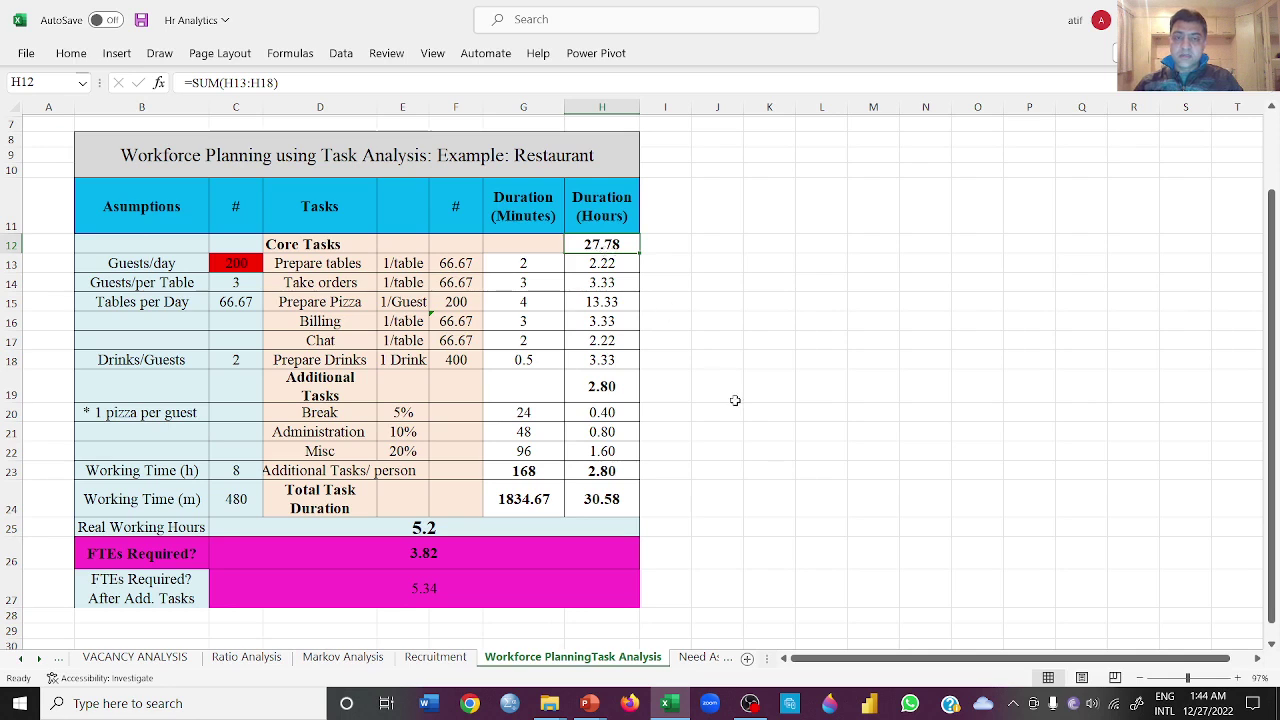
pyautogui.keyDown('ctrl'); pyautogui.click(617, 470); pyautogui.keyUp('ctrl')
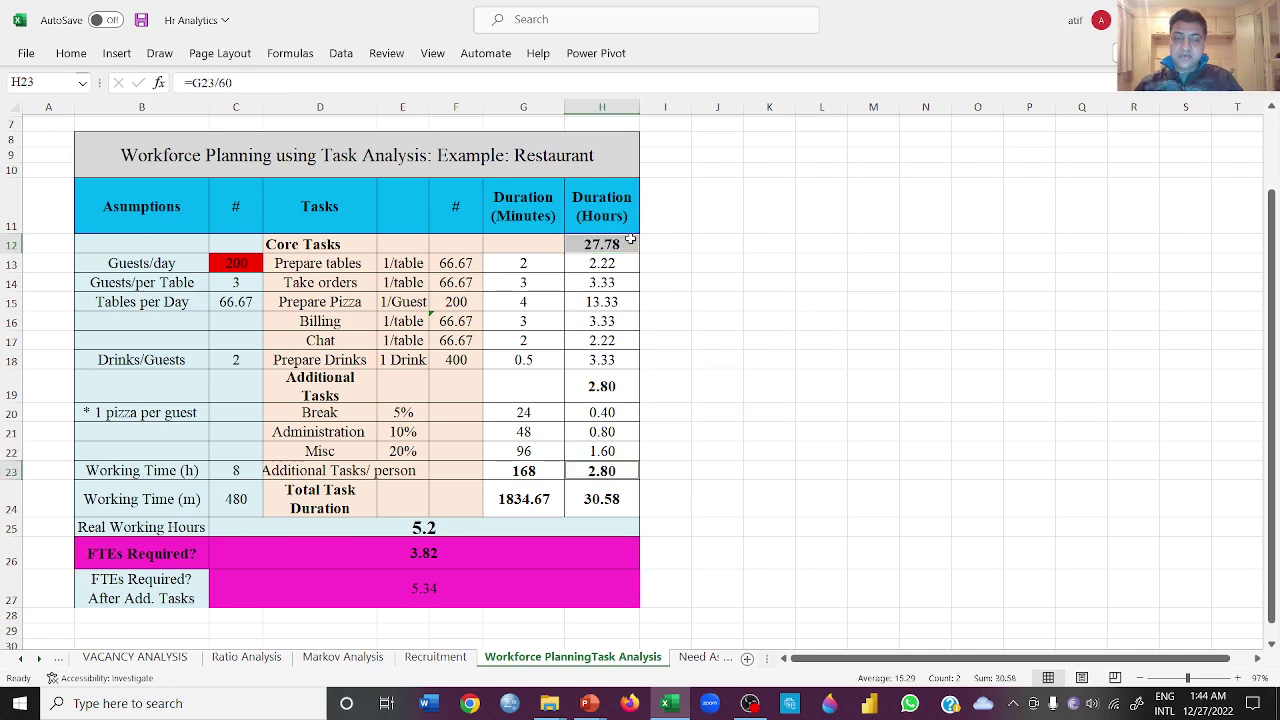
pyautogui.click(607, 506)
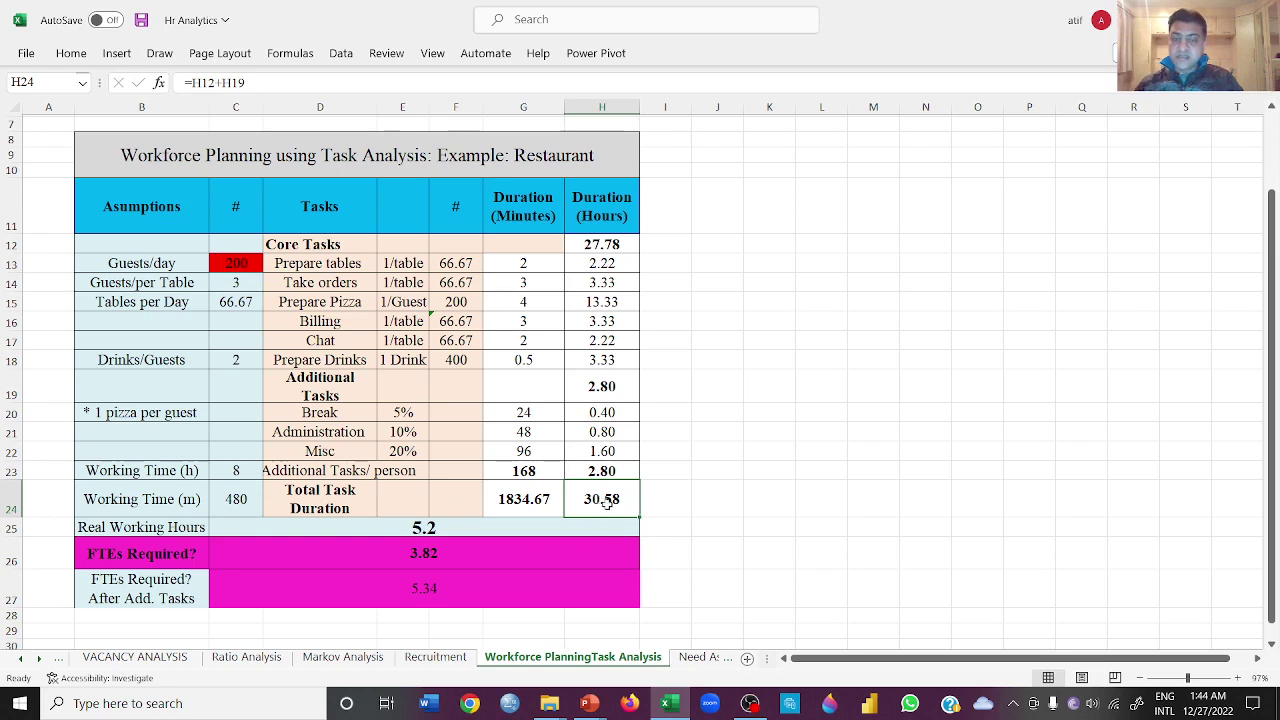
pyautogui.keyDown('ctrl'); pyautogui.click(233, 470); pyautogui.keyUp('ctrl')
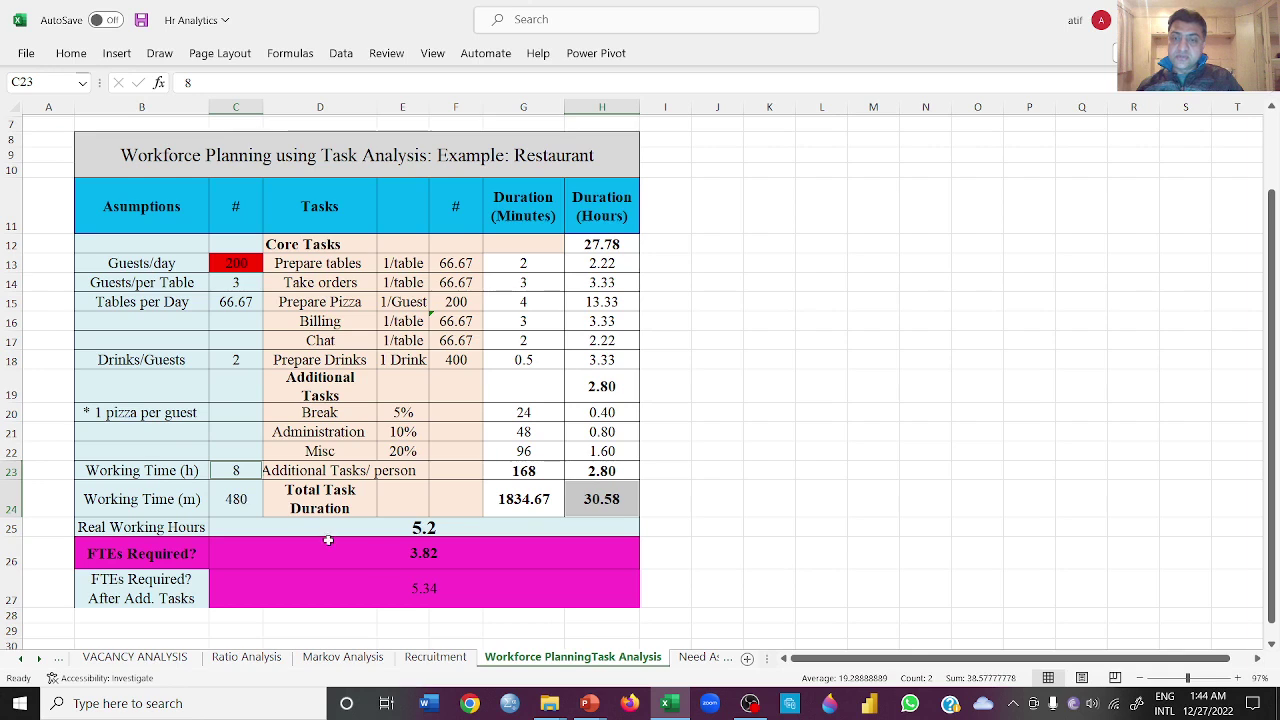
pyautogui.click(478, 531)
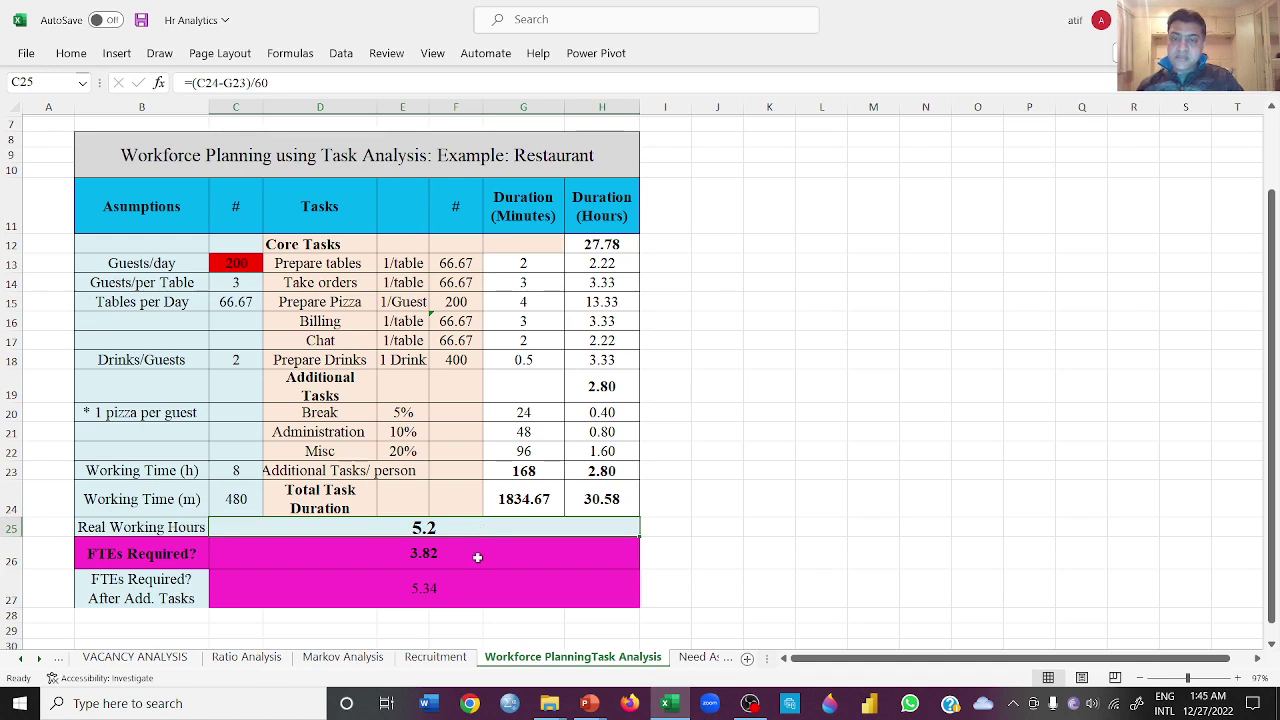
pyautogui.click(478, 557)
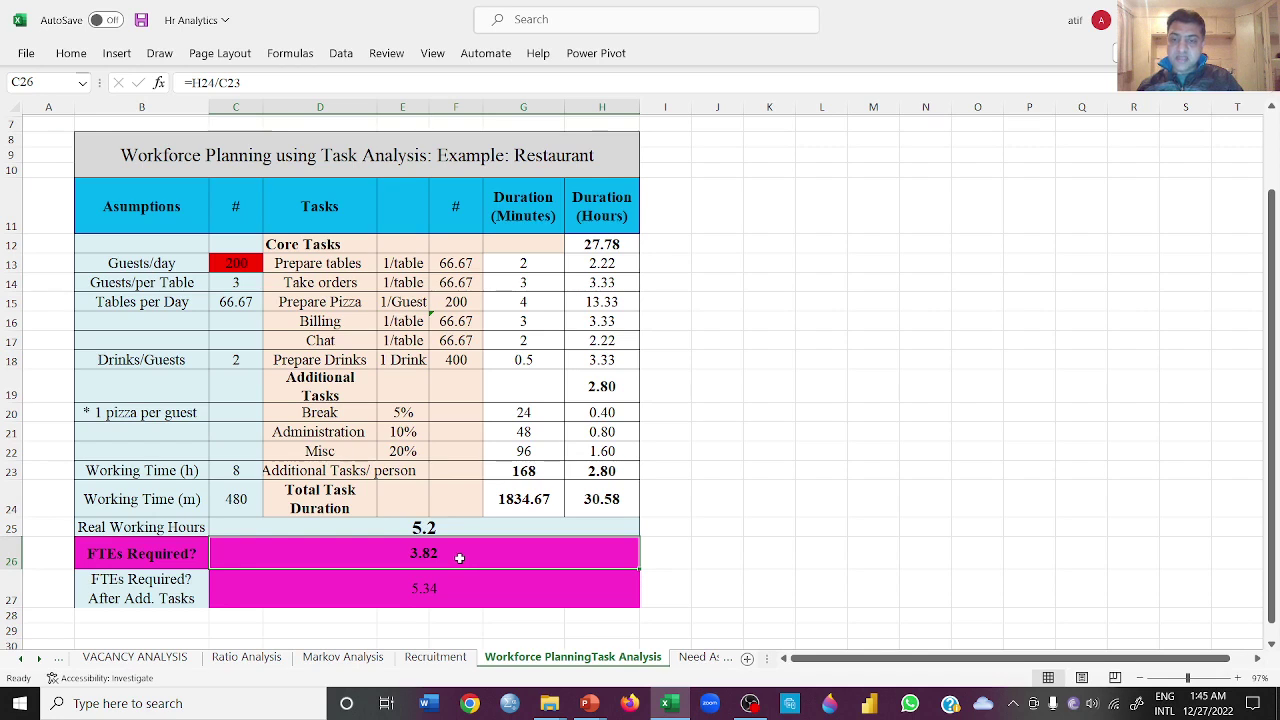
pyautogui.click(618, 498)
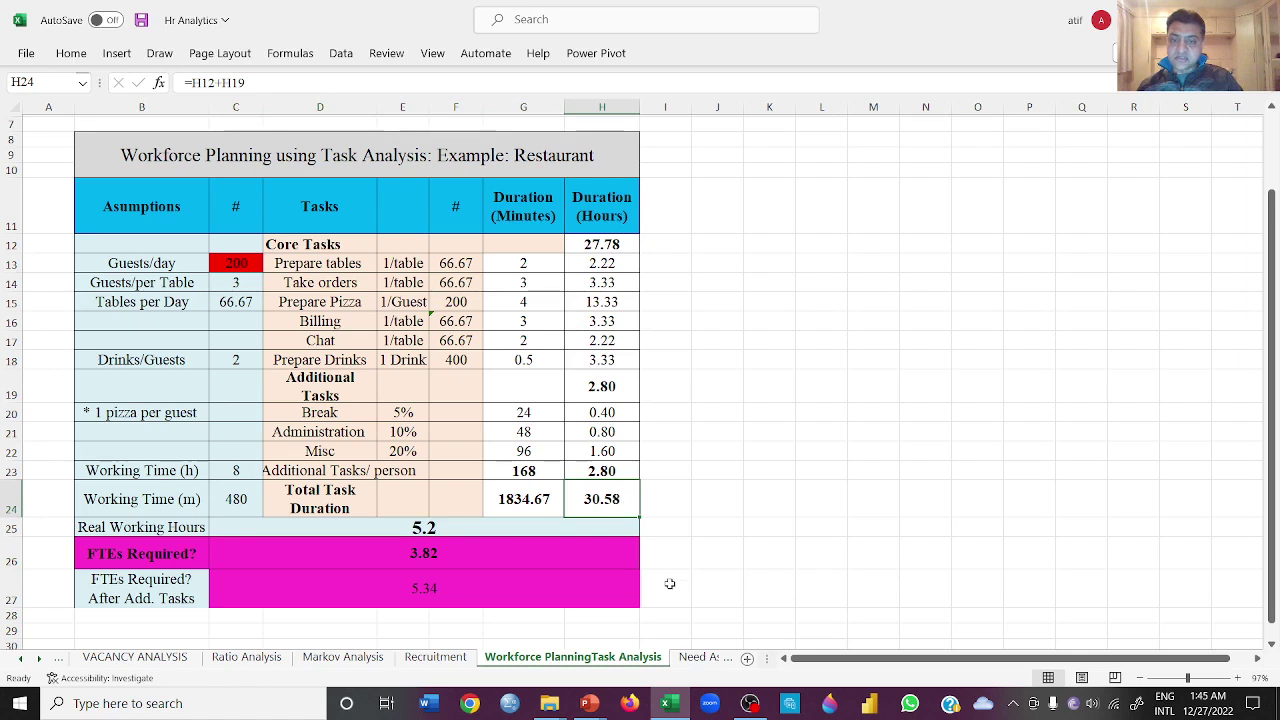
pyautogui.click(468, 594)
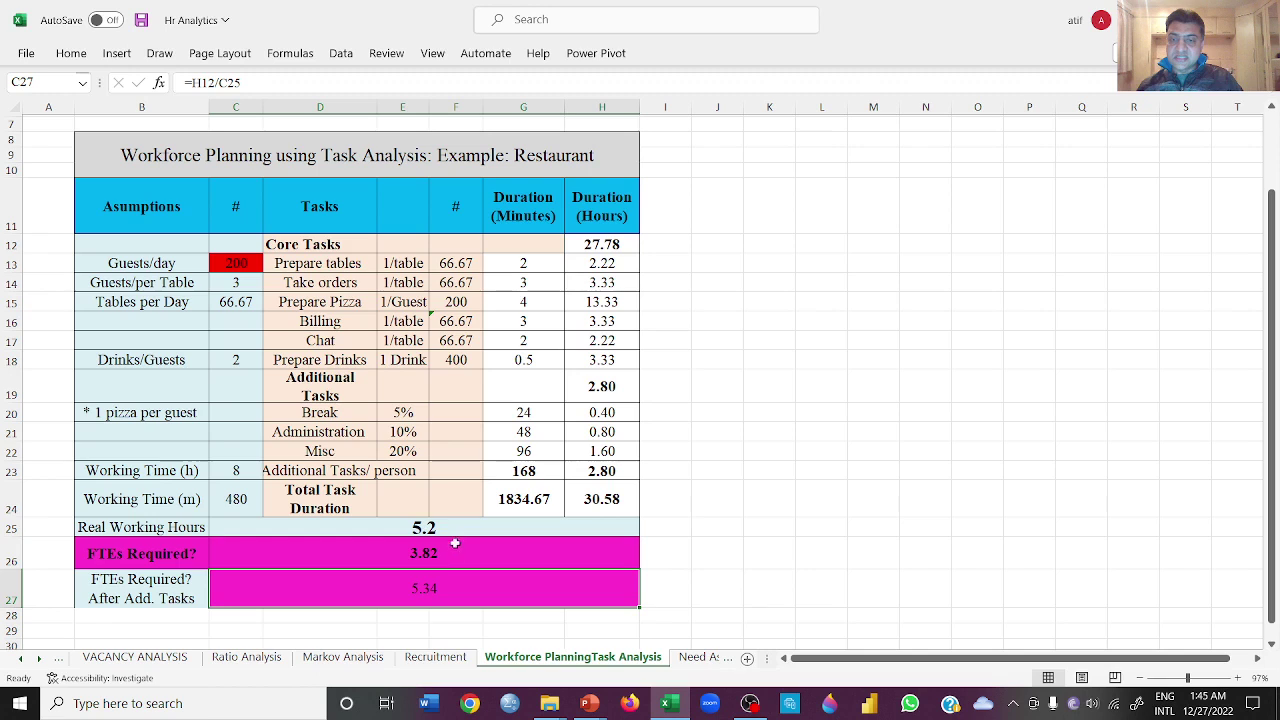
pyautogui.click(449, 552)
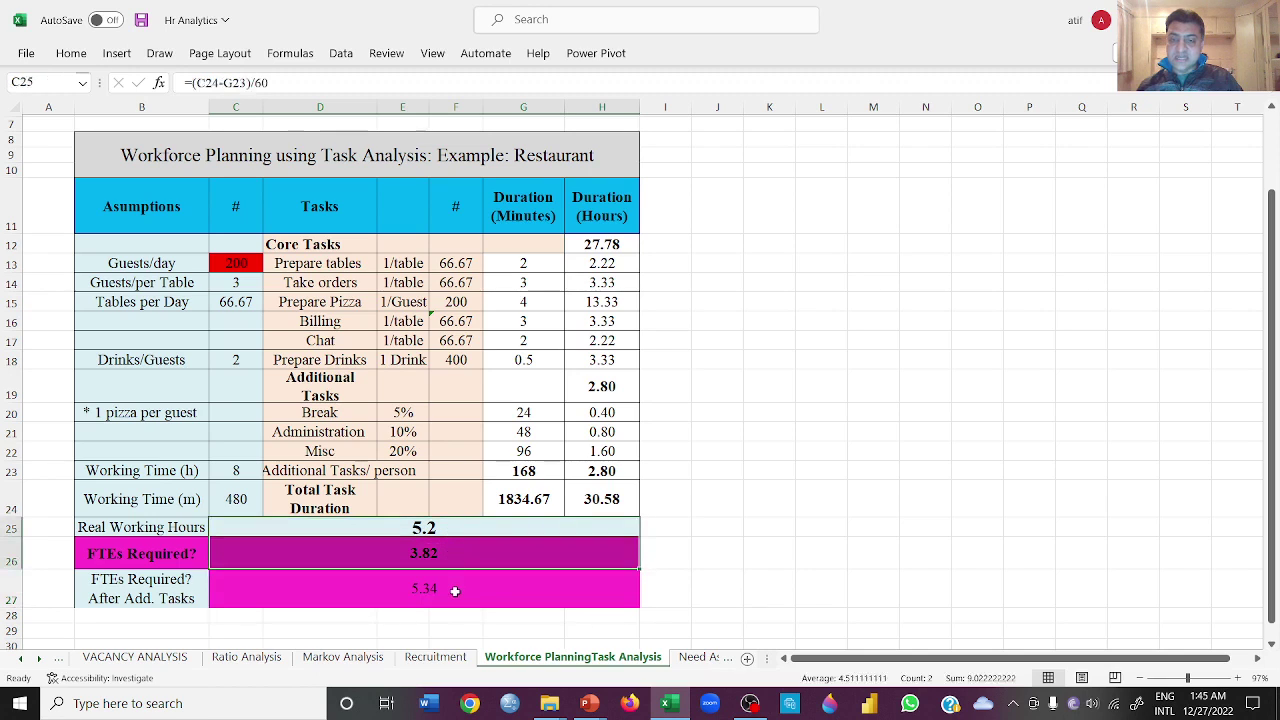
pyautogui.click(454, 591)
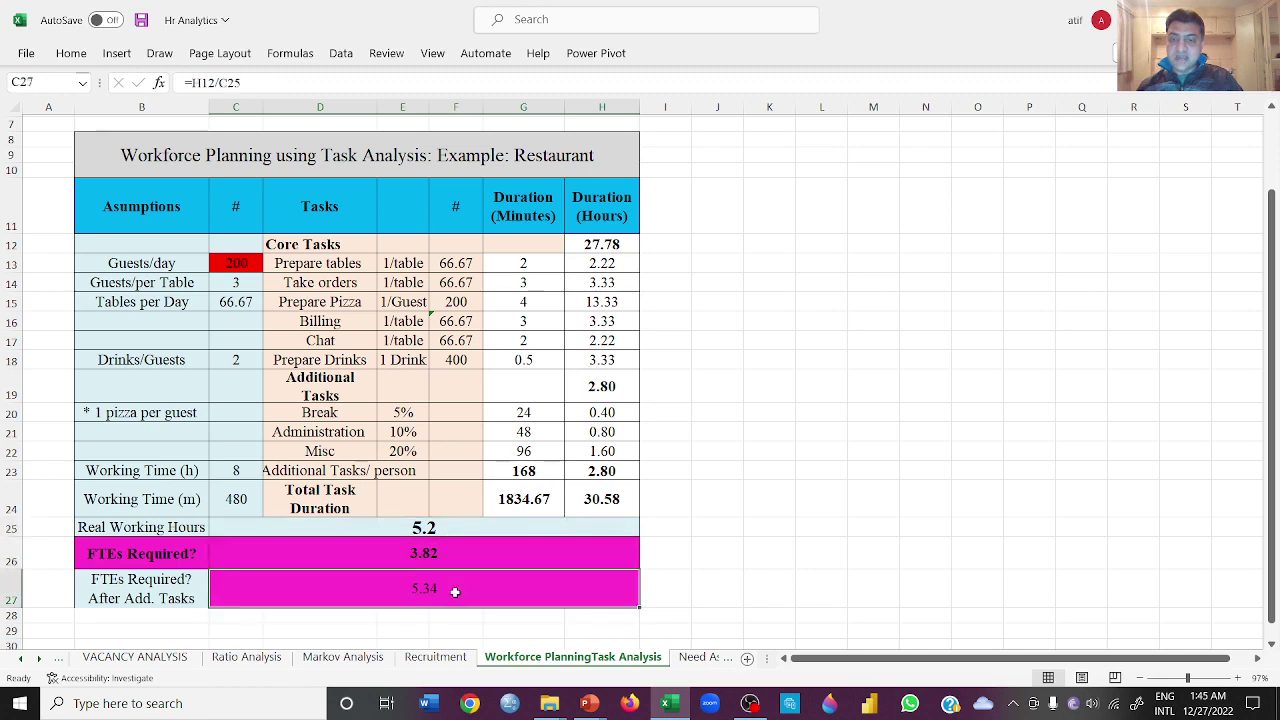
# - Set Guests/day in C13 to 400, then to 1000, yielding 17.71 FTEs required
pyautogui.click(246, 265)
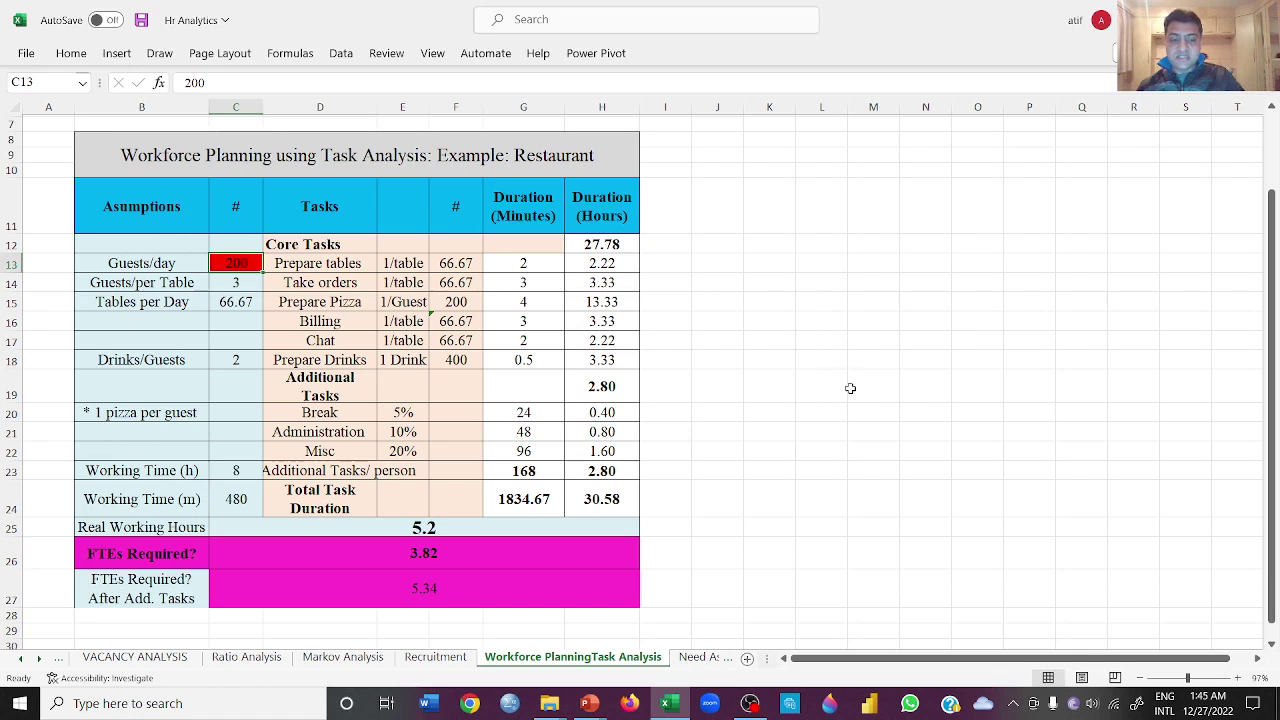
pyautogui.write('400')
pyautogui.press('Return')
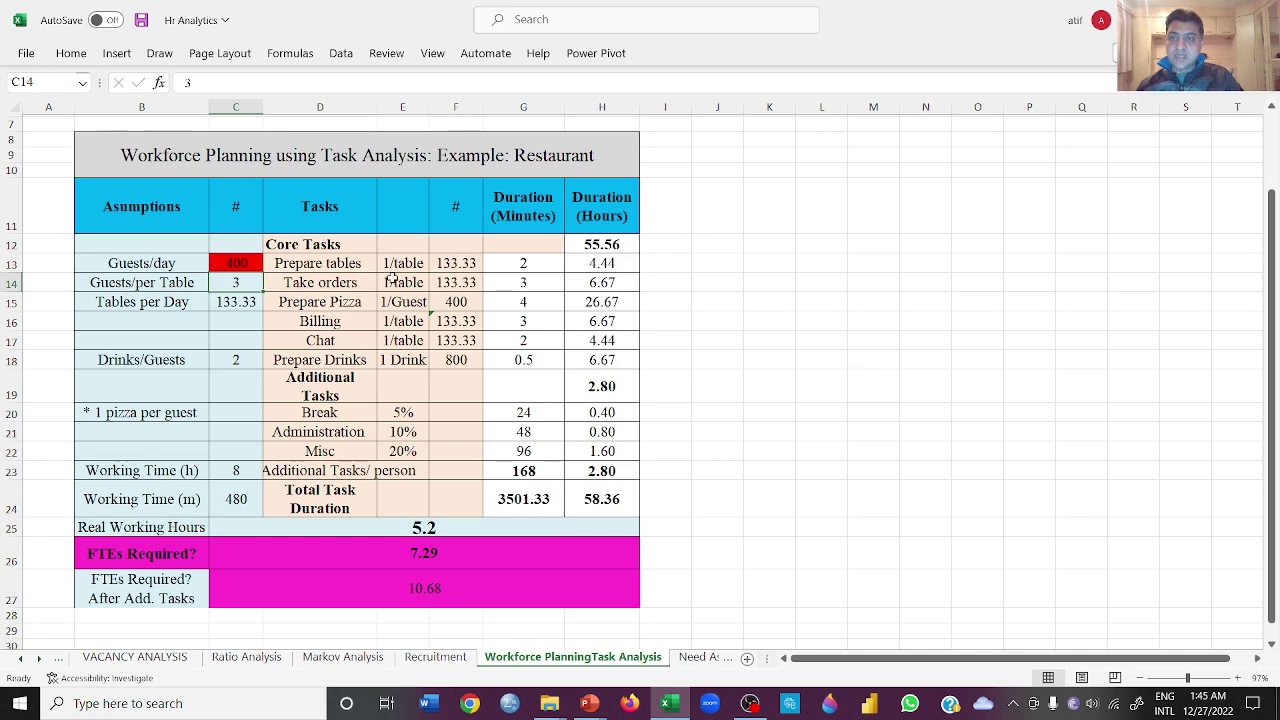
pyautogui.click(238, 265)
pyautogui.write('100')
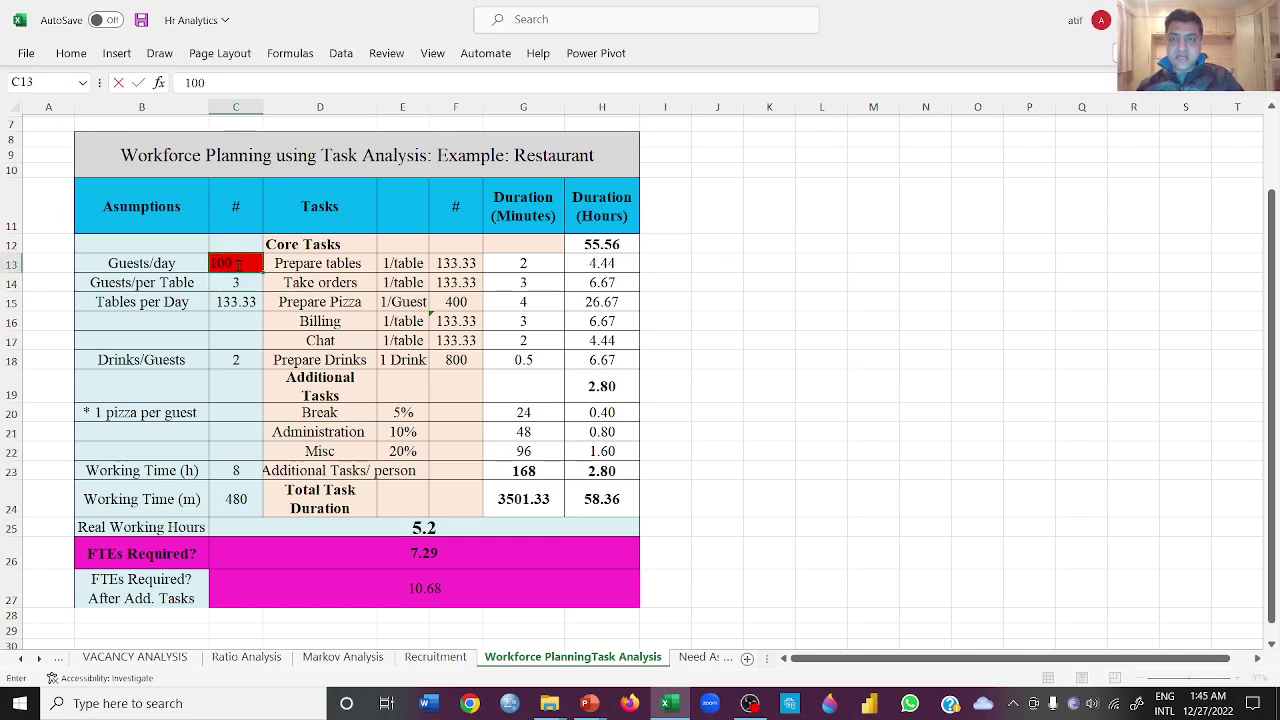
pyautogui.write('0')
pyautogui.press('Return')
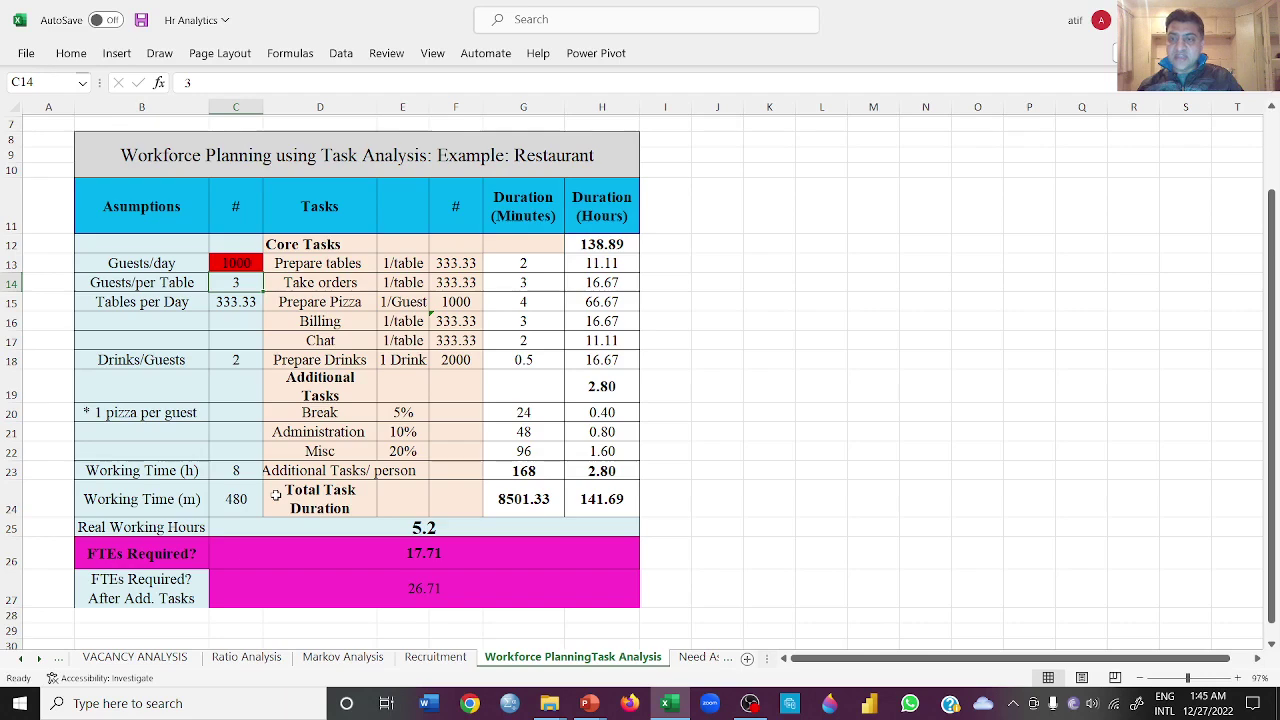
pyautogui.scroll(-2, 275, 495)
pyautogui.scroll(3, 275, 495)
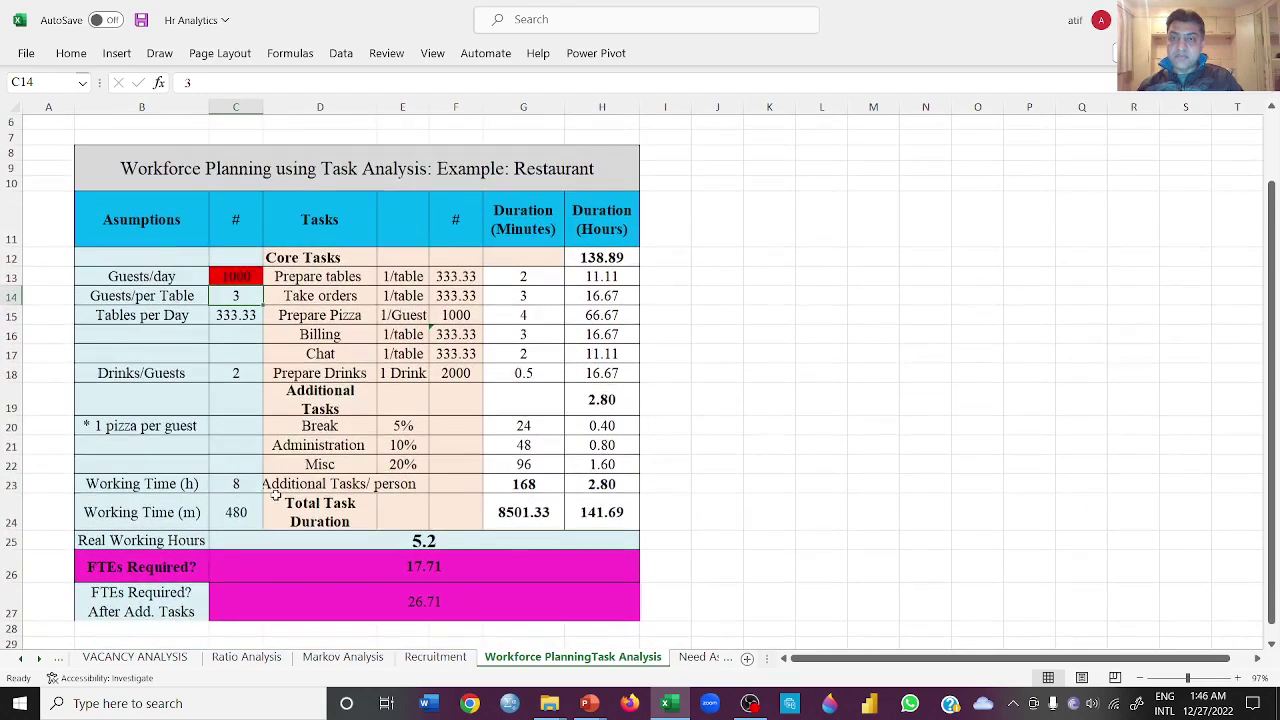